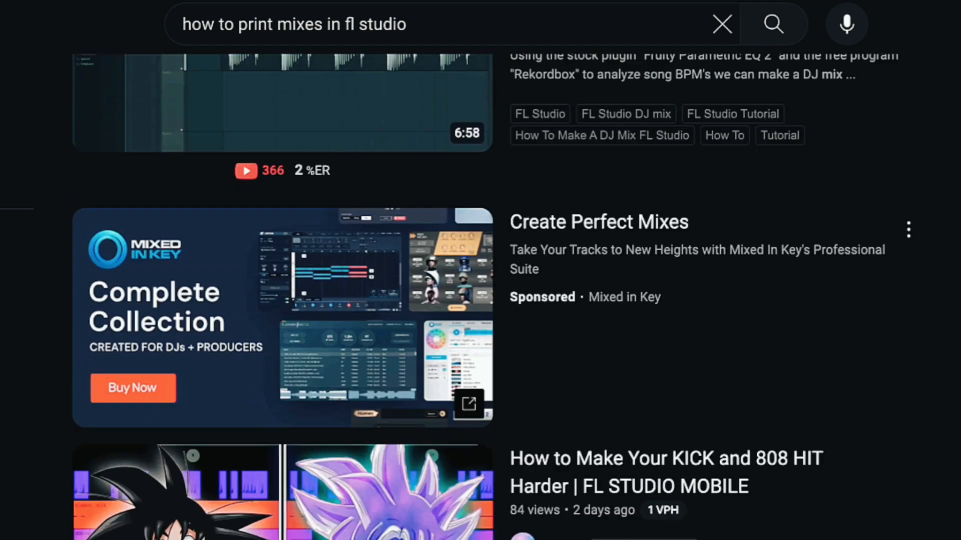
scroll(500, 300, down, 2)
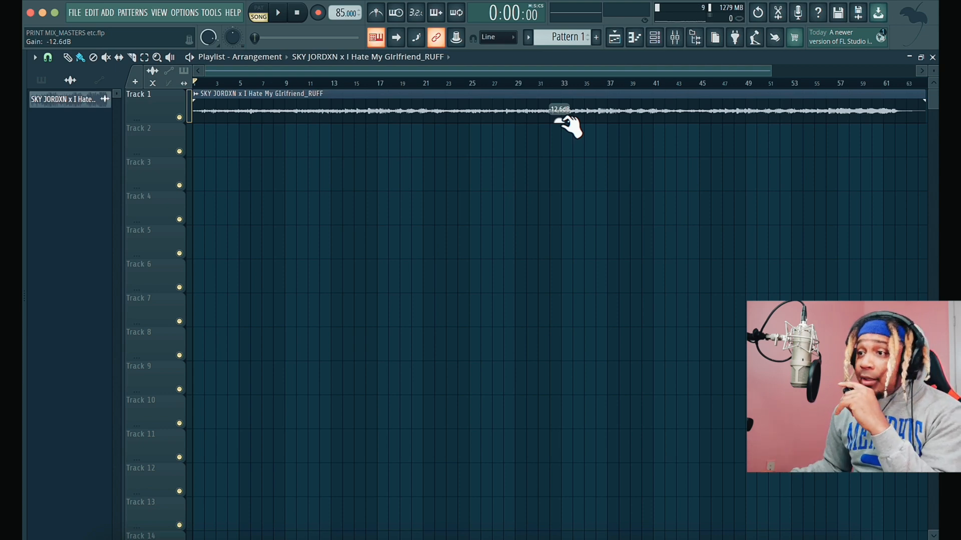
- Show the mixer and inspect the settings of the Fresh Air and FG-X 2 effects on the master
key(F9)
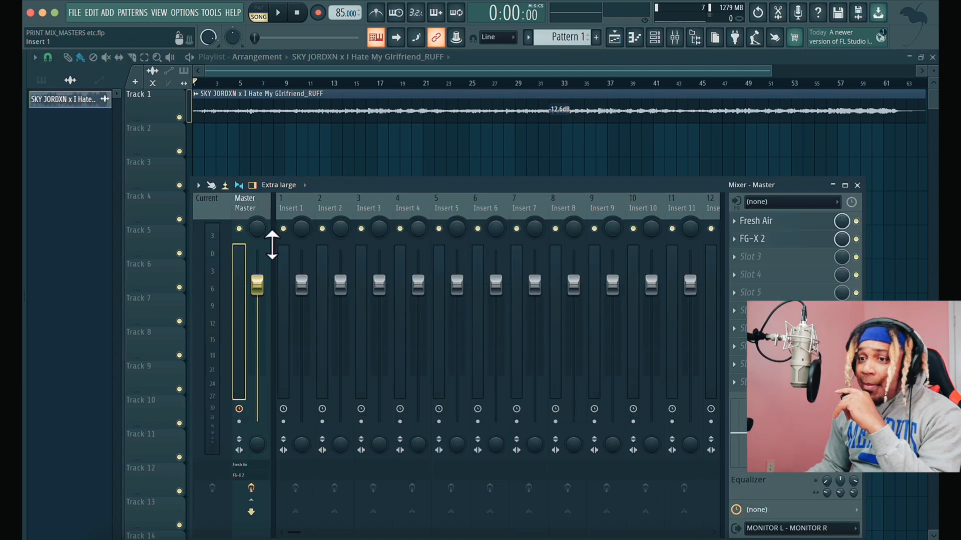
click(793, 223)
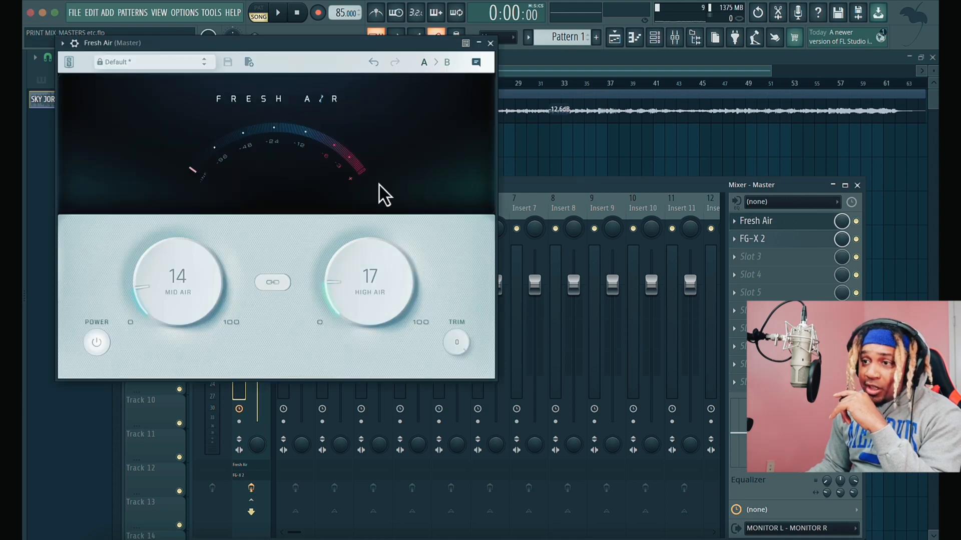
click(490, 43)
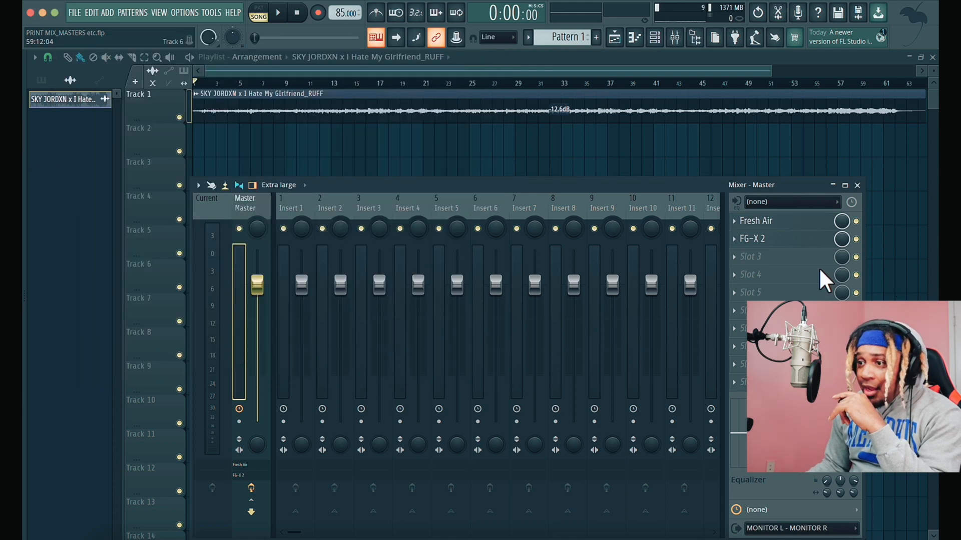
click(763, 240)
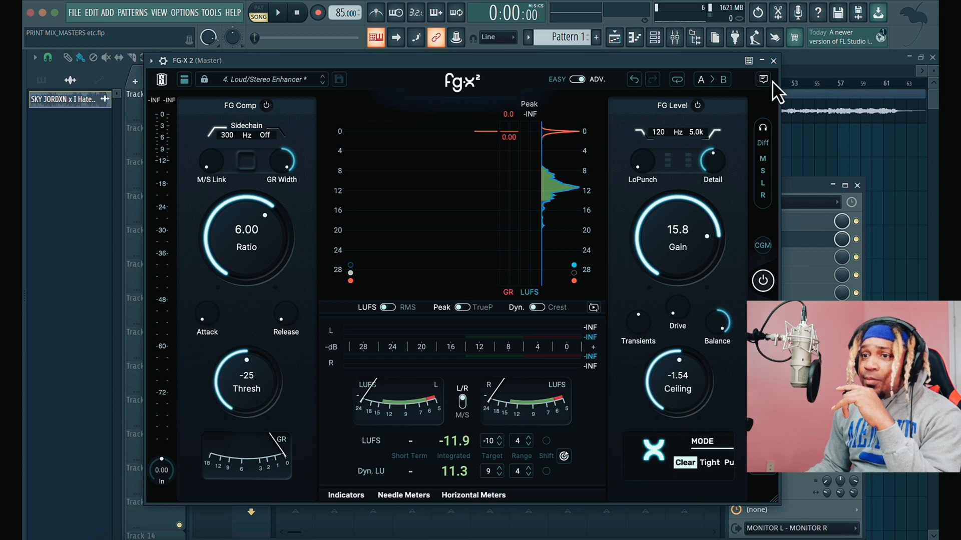
click(773, 60)
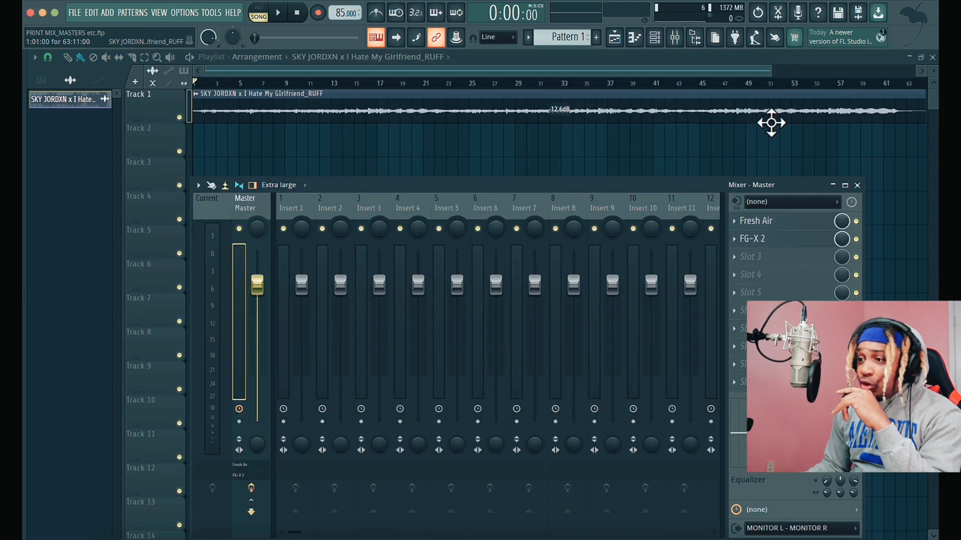
- Bypass FG-X 2 and Fresh Air on the master and play the mix to check its unprocessed level
click(856, 239)
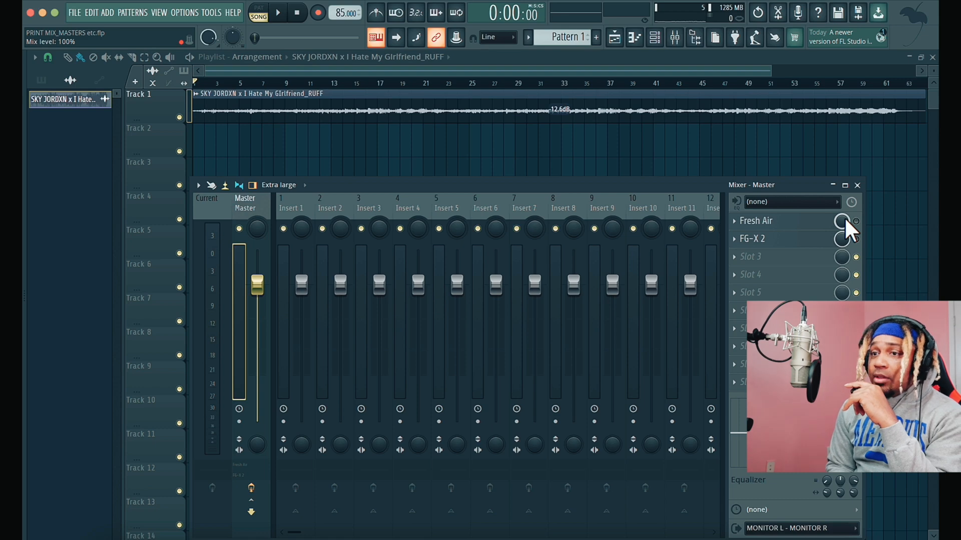
key(space)
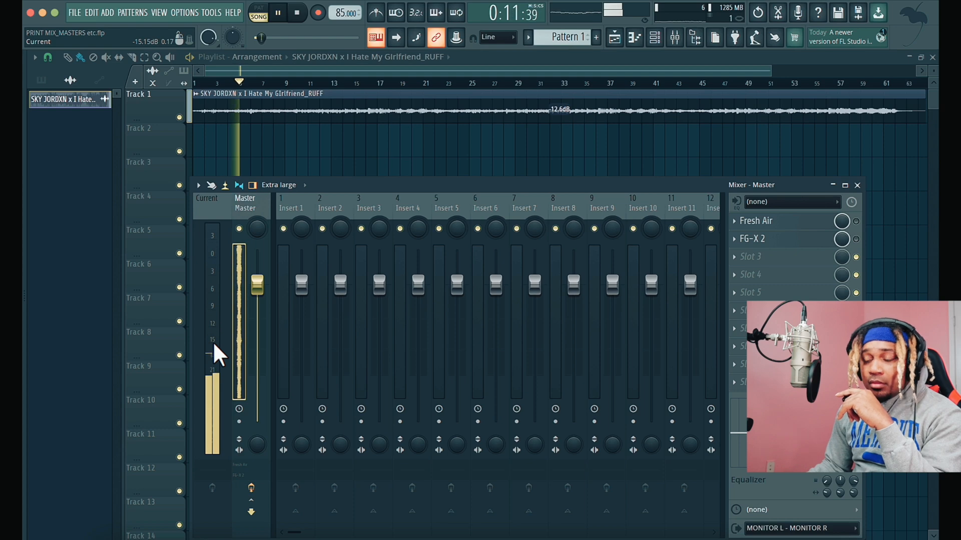
key(space)
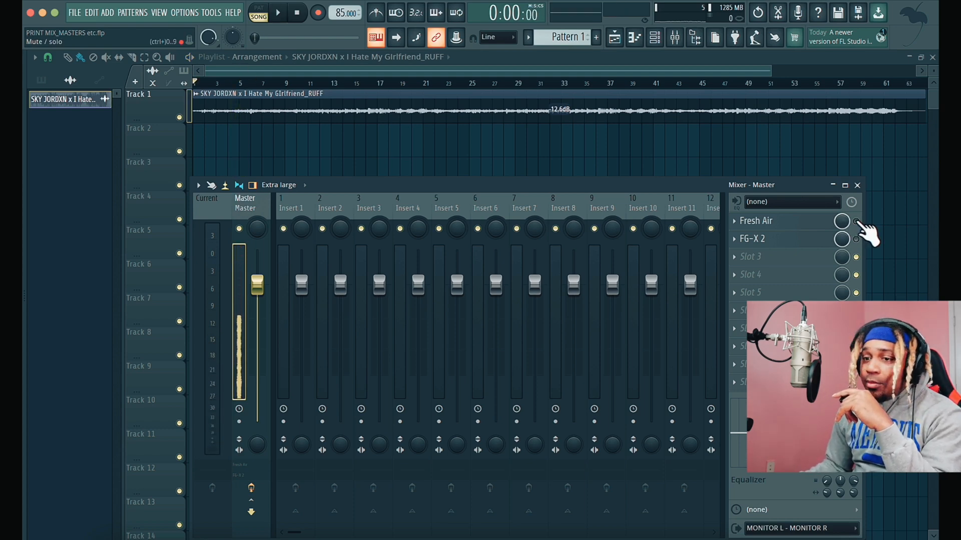
- Re-enable Fresh Air on the master and, during playback, set High Air to 30 and Mid Air to 19
key(space)
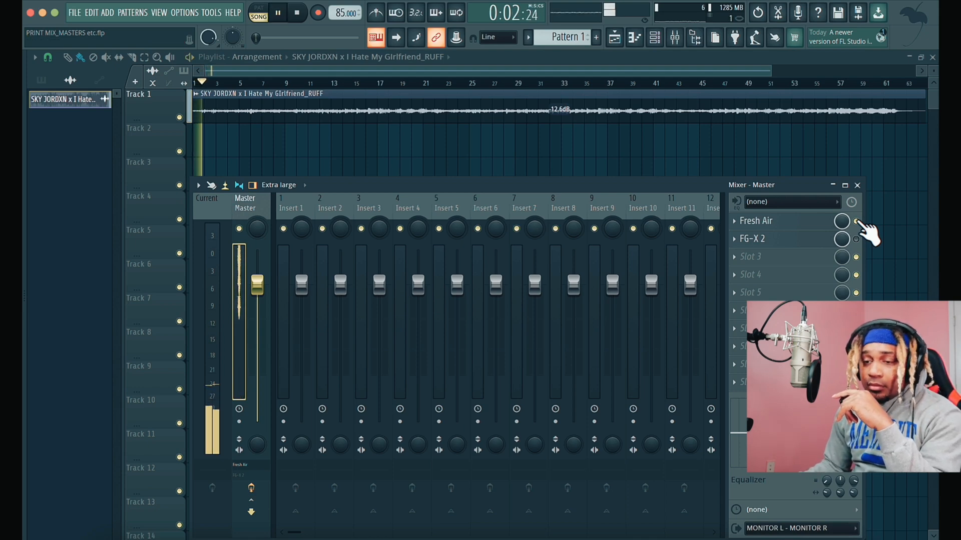
click(815, 221)
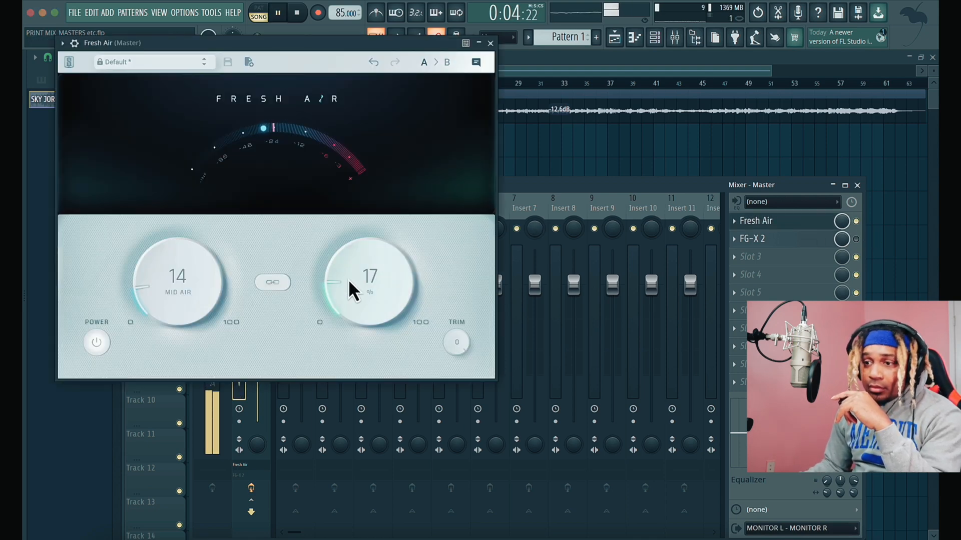
drag(361, 280, 358, 247)
drag(215, 283, 189, 249)
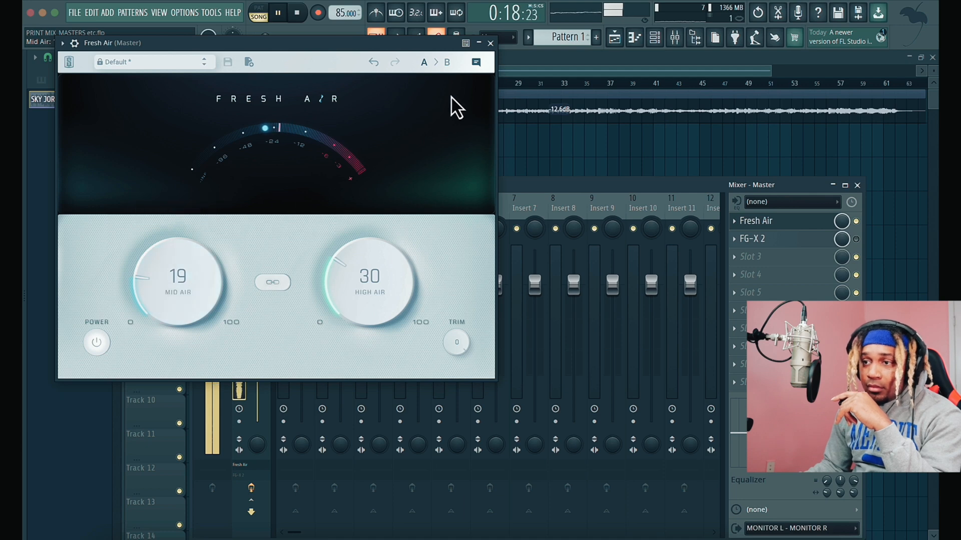
click(490, 43)
key(space)
- Move FG-X 2 ahead of Fresh Air in the master's effect chain and arm the master for disk recording
drag(821, 253, 824, 232)
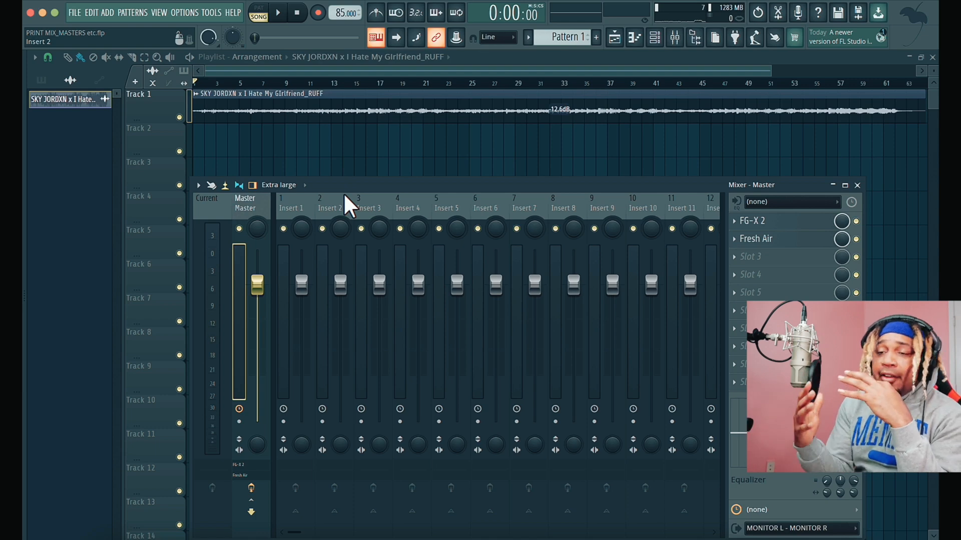
click(239, 422)
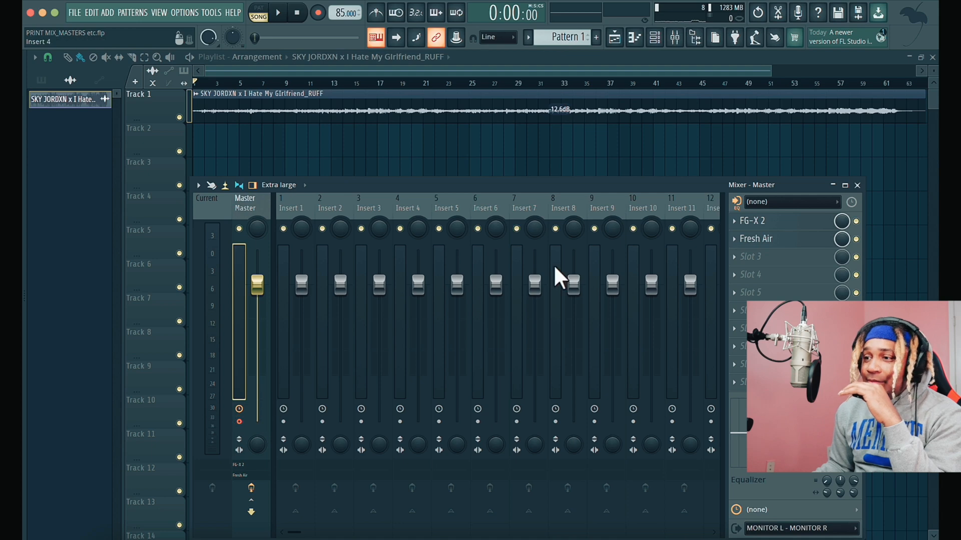
click(738, 202)
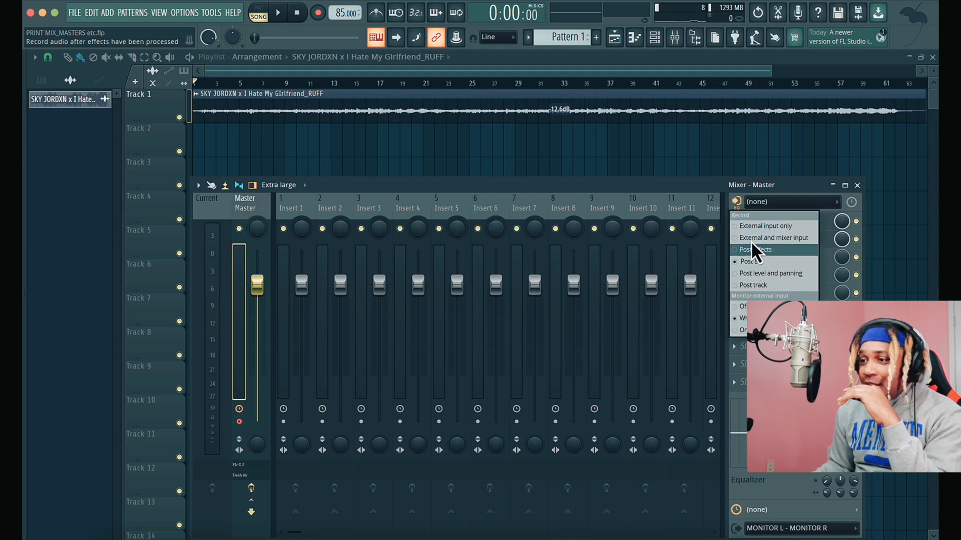
click(614, 178)
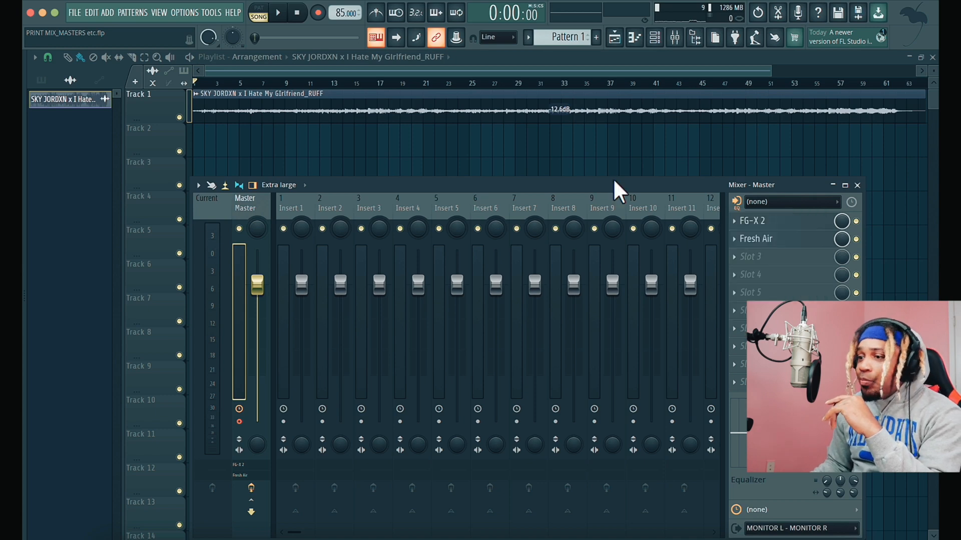
- Check the Fresh Air settings and move the effect back ahead of FG-X 2 on the master
click(778, 241)
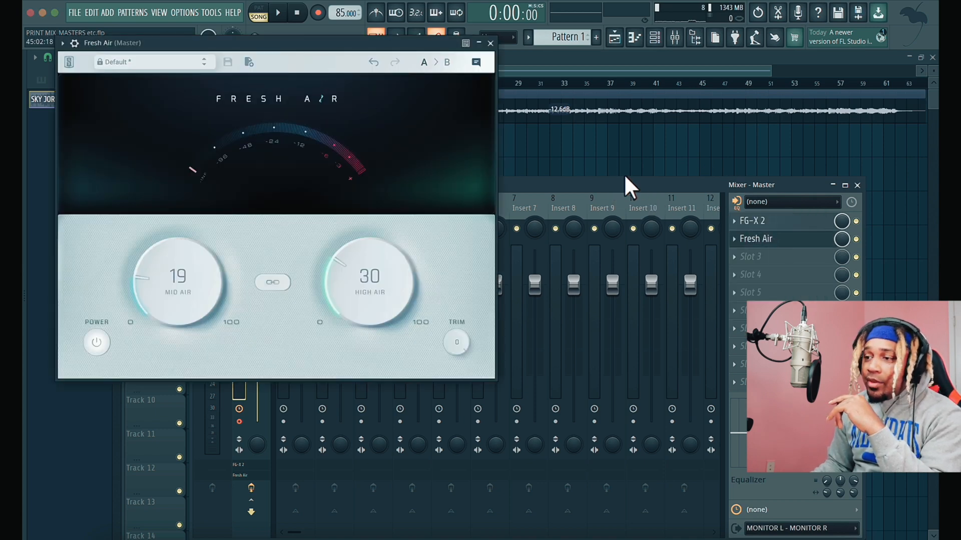
click(490, 43)
drag(773, 240, 771, 224)
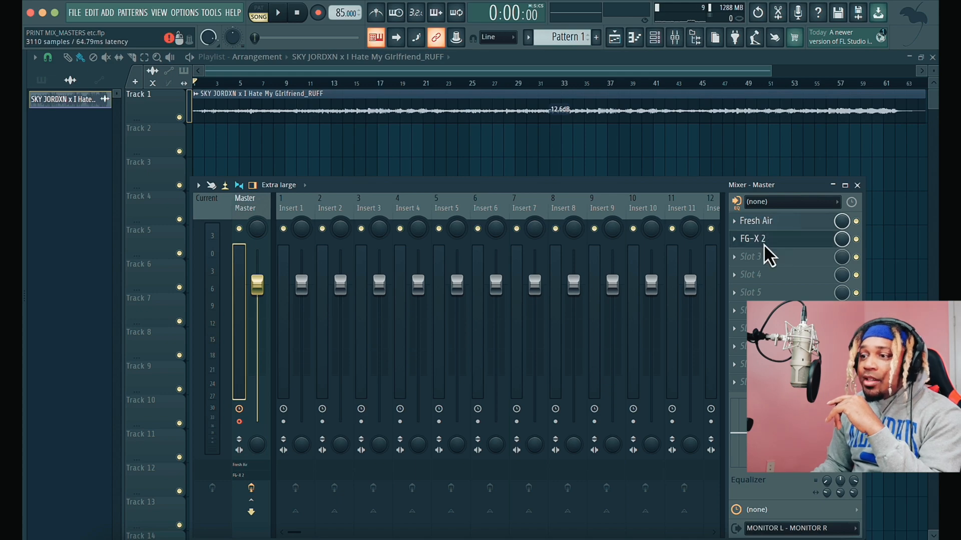
- Bring up FG-X 2 on the master and start recording with the Everything option
click(763, 243)
drag(493, 77, 545, 96)
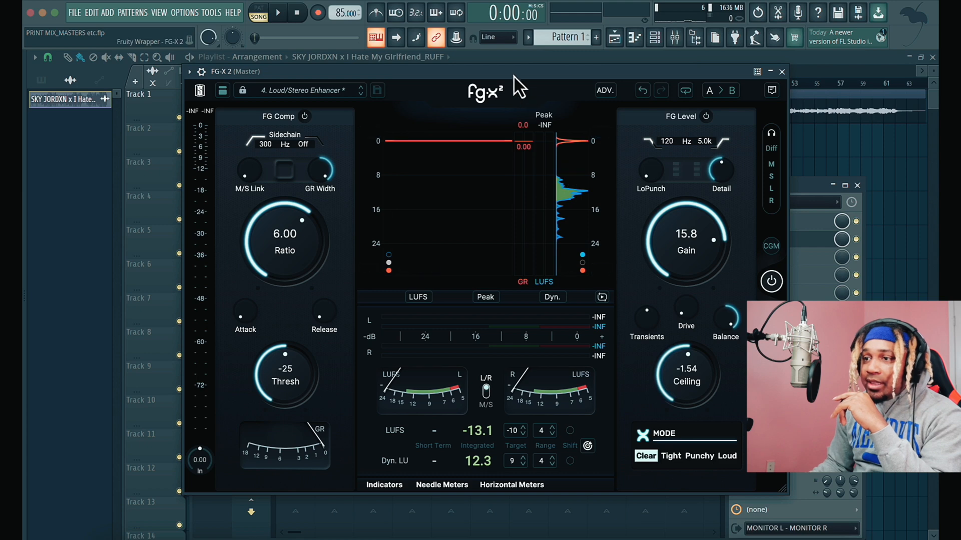
drag(506, 71, 615, 243)
click(318, 13)
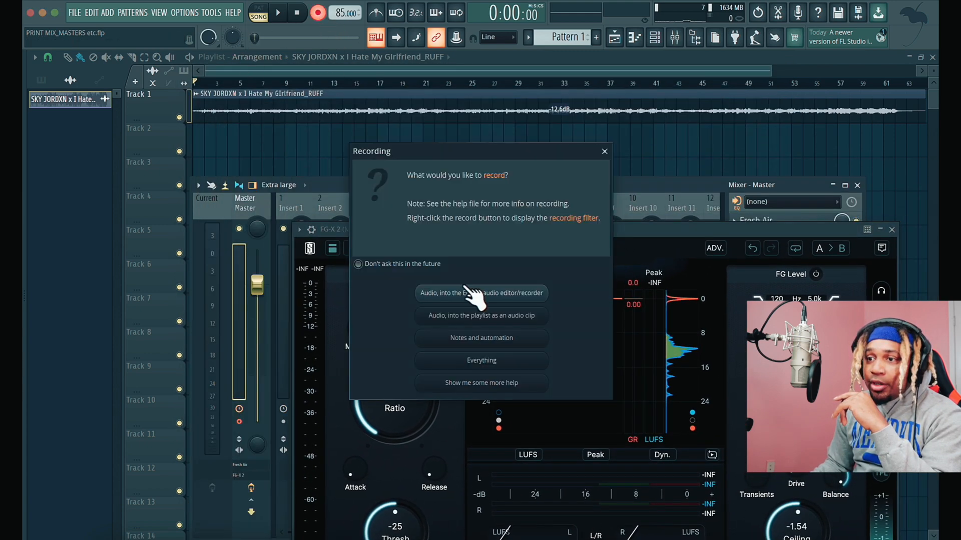
click(499, 362)
drag(591, 233, 579, 135)
key(space)
- Toggle Automation in the recording filter and move the FG-X 2 window clear of the playlist and mixer effect slots
right_click(316, 15)
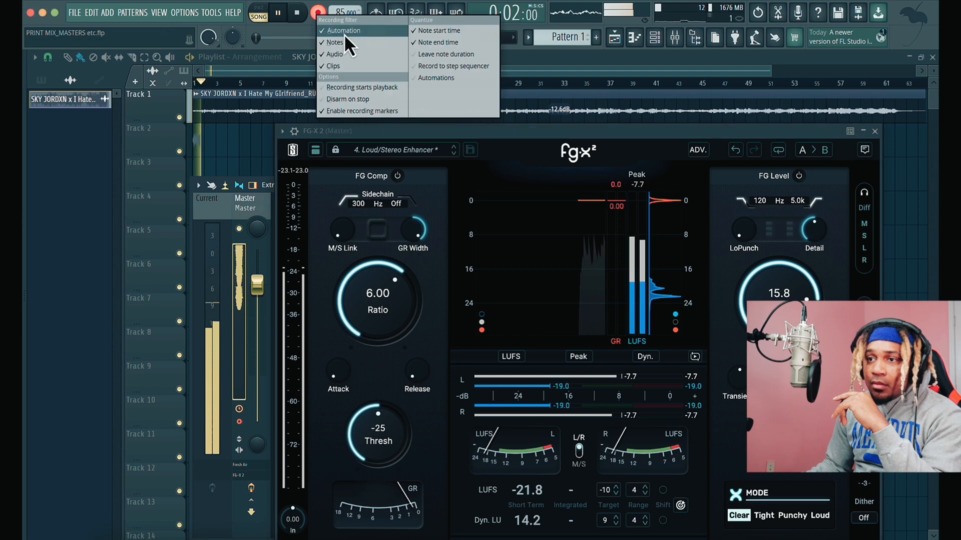
click(345, 35)
drag(548, 137, 455, 223)
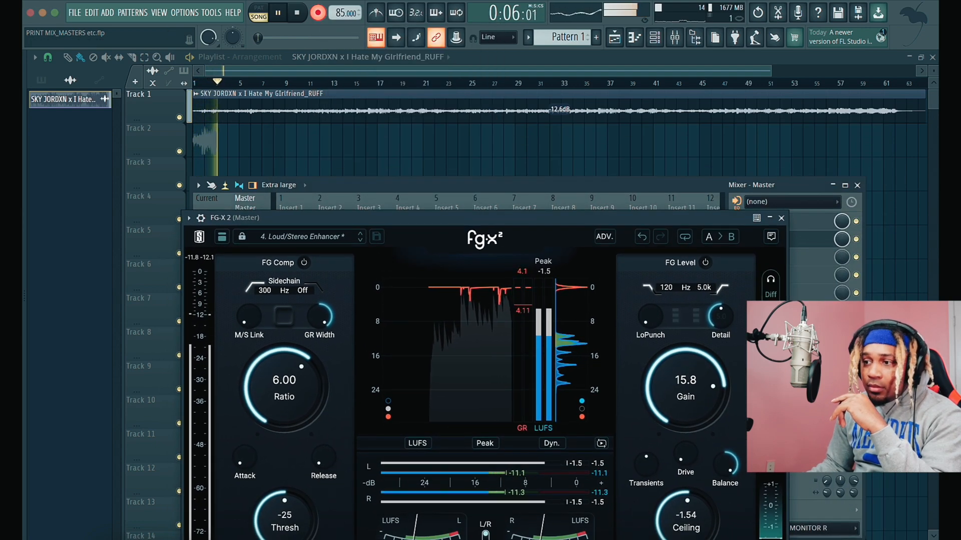
- Bypass and re-enable FG-X 2 on the master while recording, and stop the take
click(855, 240)
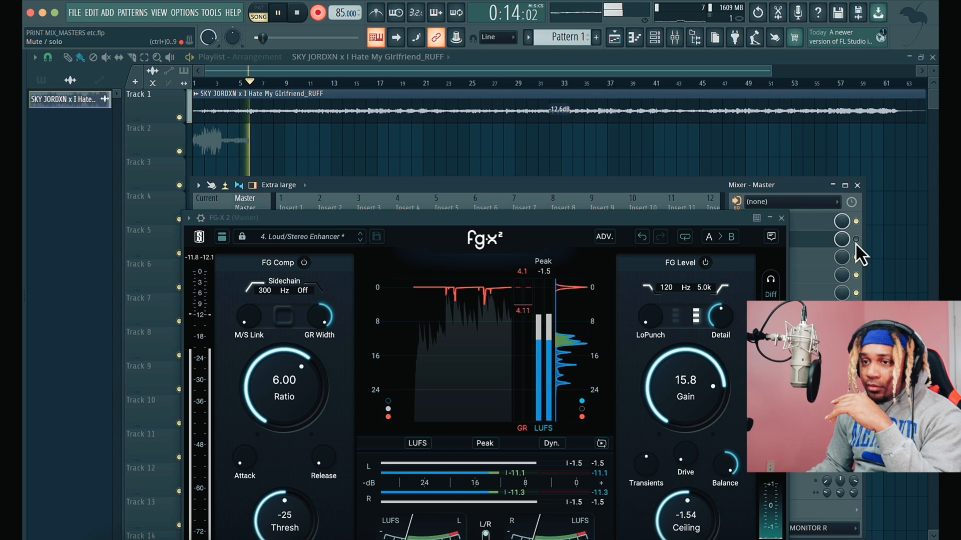
click(856, 239)
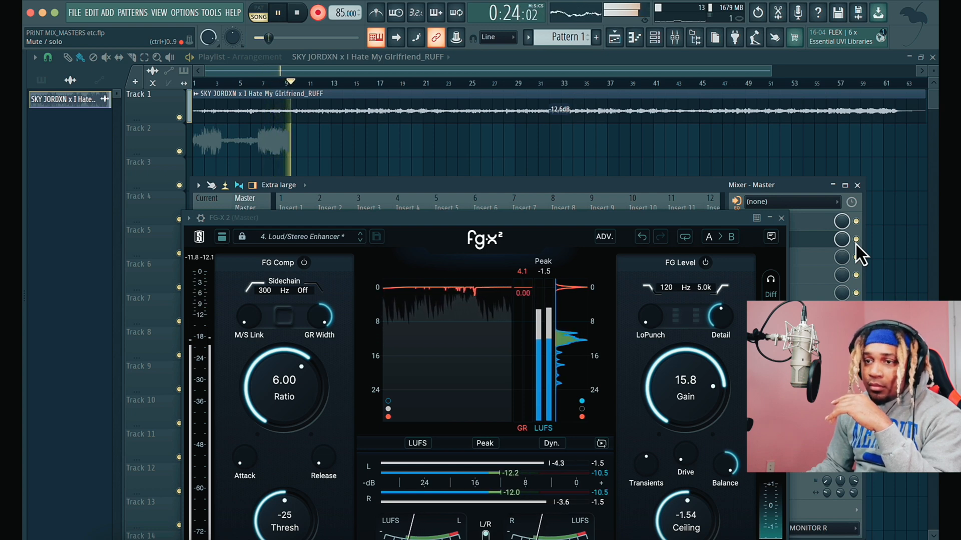
click(297, 13)
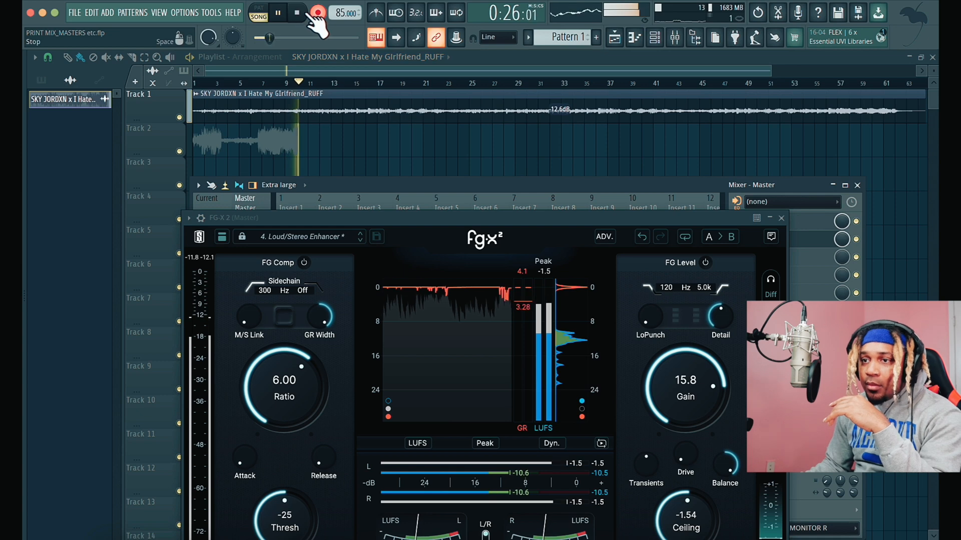
- Mute Track 1 and play back the printed master clip on Track 2
click(179, 117)
click(278, 12)
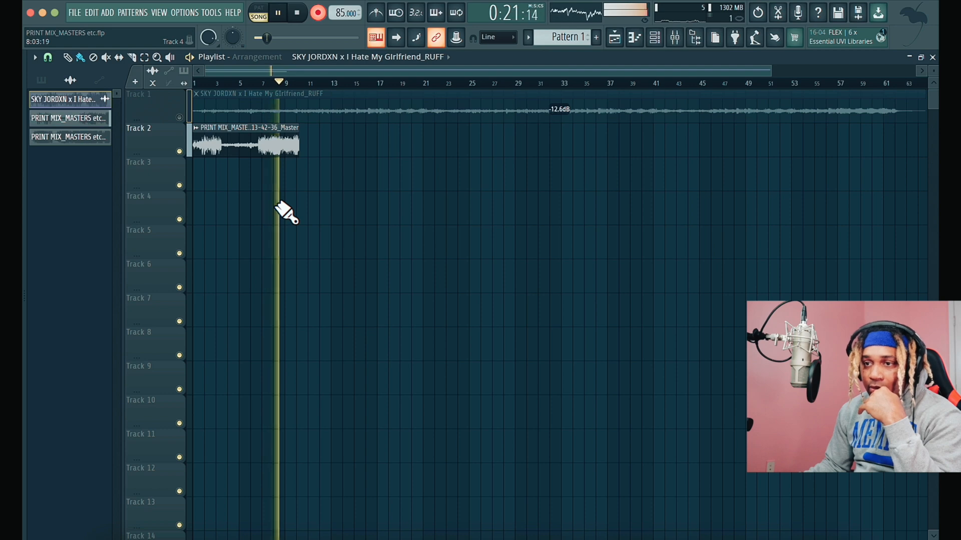
key(space)
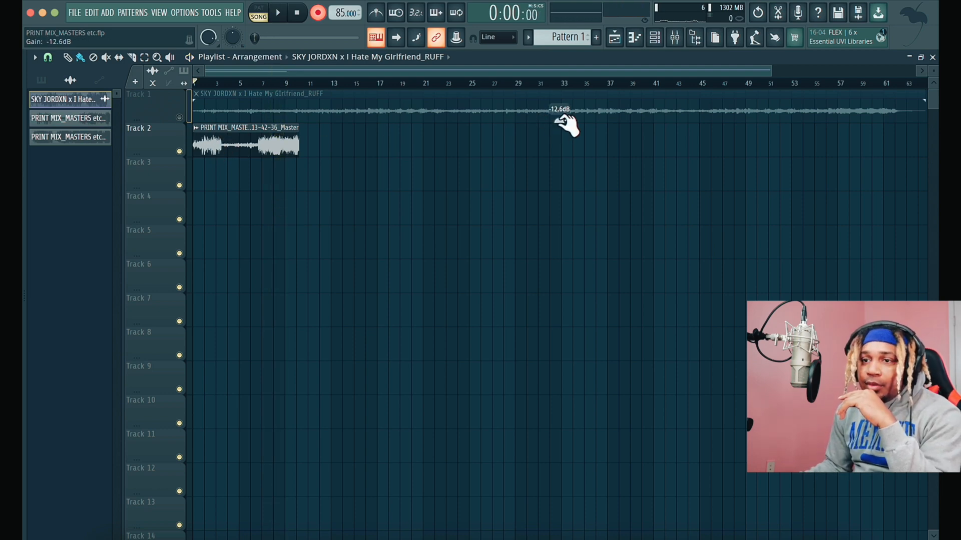
- Set the Track 1 clip's gain to 0.0 dB and listen to it with Track 2 muted
click(180, 151)
drag(556, 109, 558, 89)
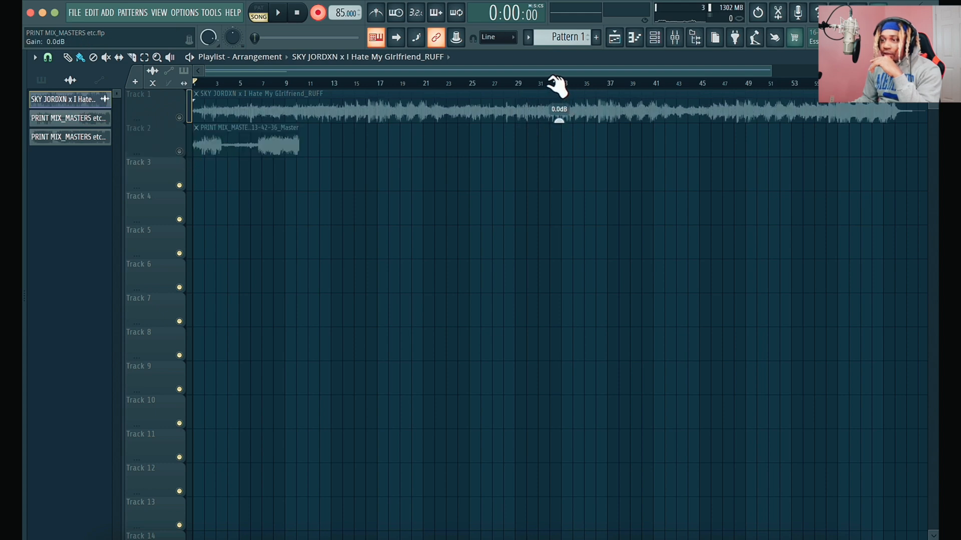
click(179, 117)
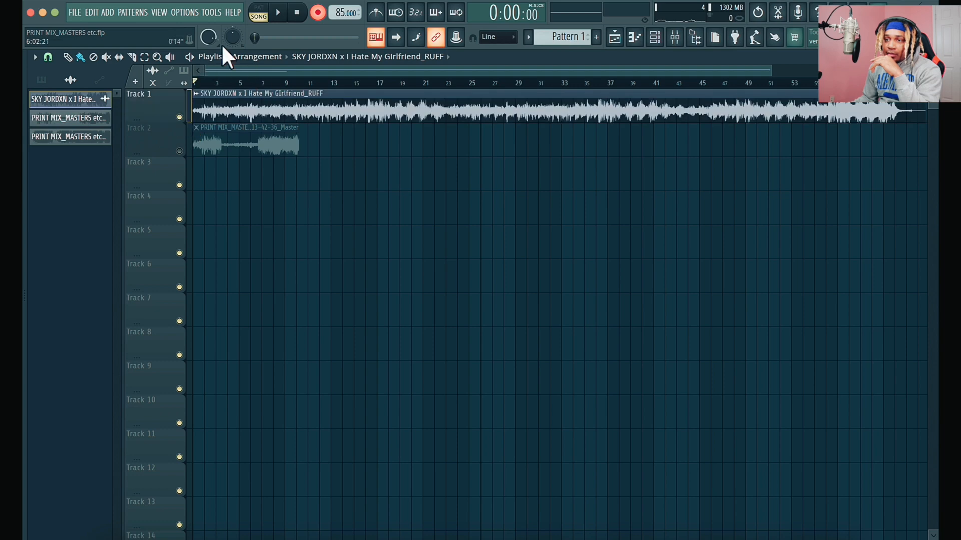
click(278, 13)
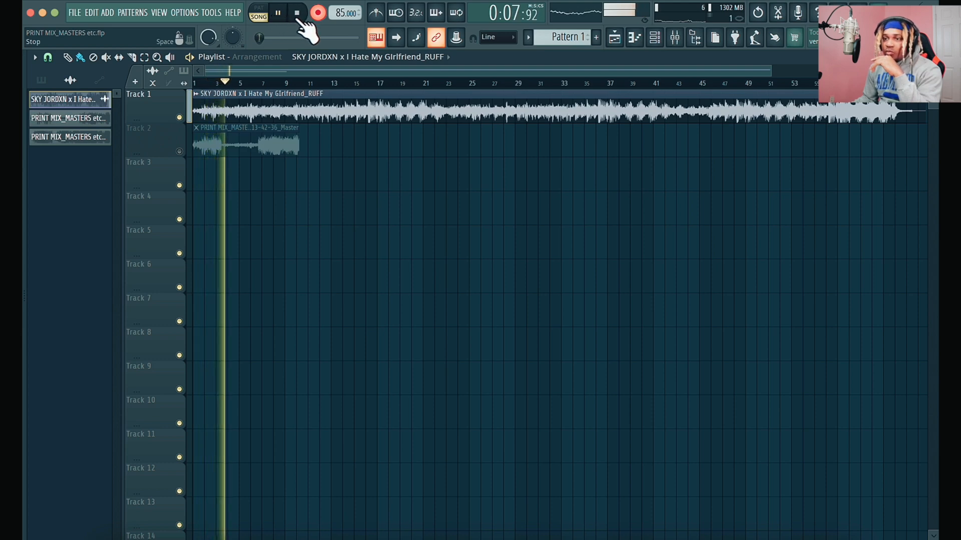
click(297, 14)
- Mute Track 1, unmute Track 2 and listen to the printed clip for comparison
click(179, 117)
click(179, 152)
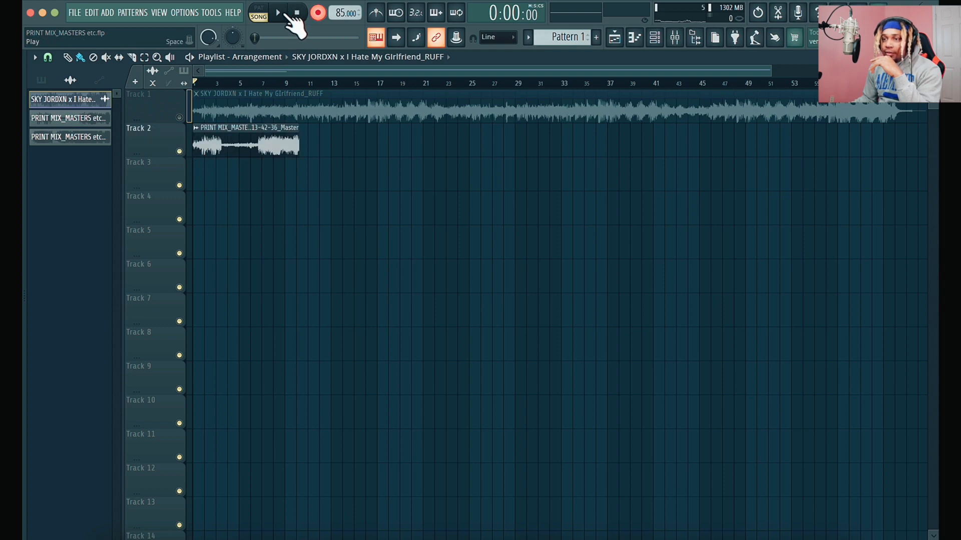
click(279, 13)
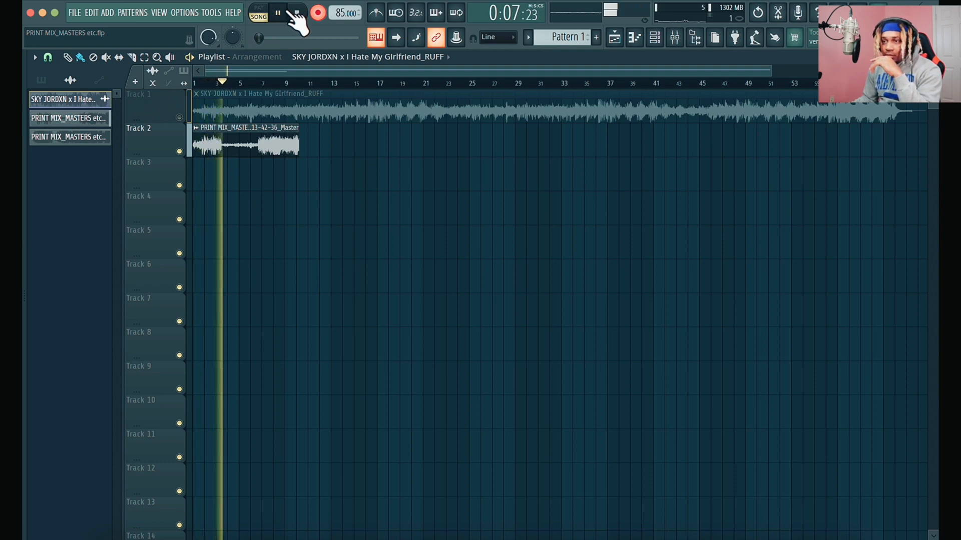
click(299, 14)
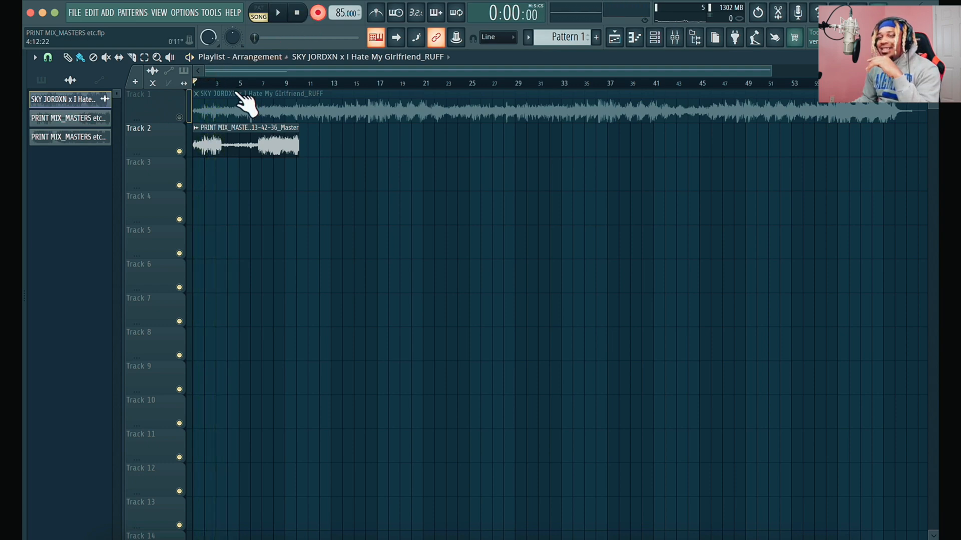
- Unmute Track 1 and set its clip gain to -12.5 dB
click(180, 118)
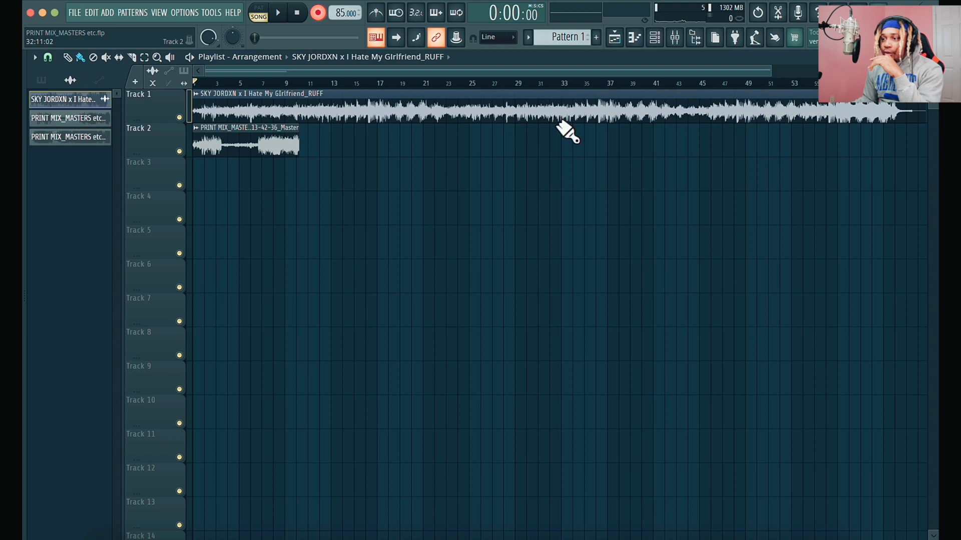
drag(565, 123, 568, 154)
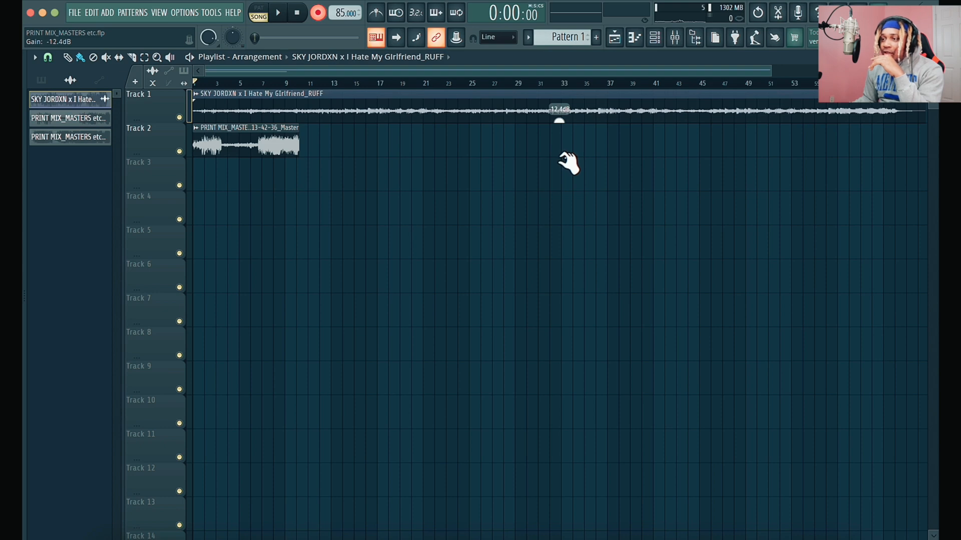
- Delete the printed clip from Track 2 and arm the Master mixer track for recording
click(180, 118)
right_click(238, 142)
click(675, 37)
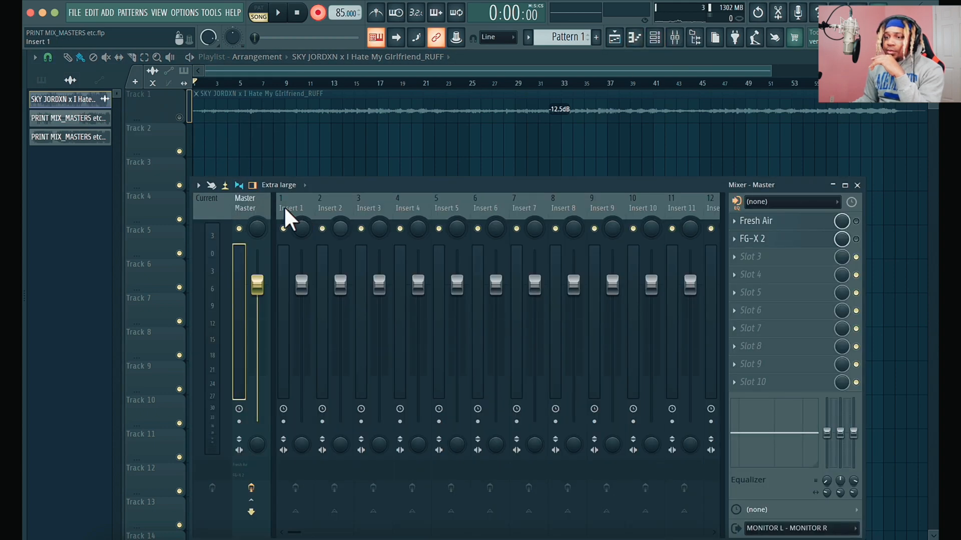
drag(396, 187, 394, 181)
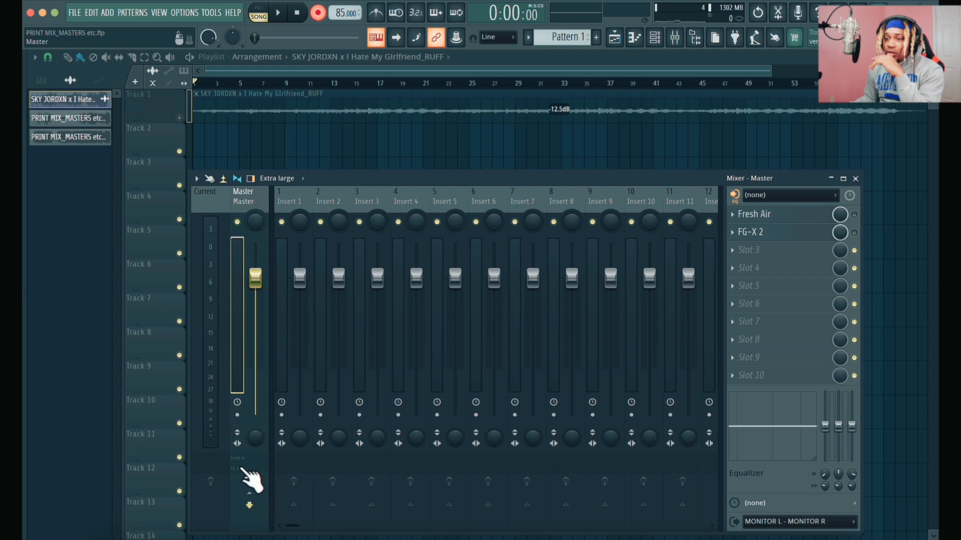
click(237, 415)
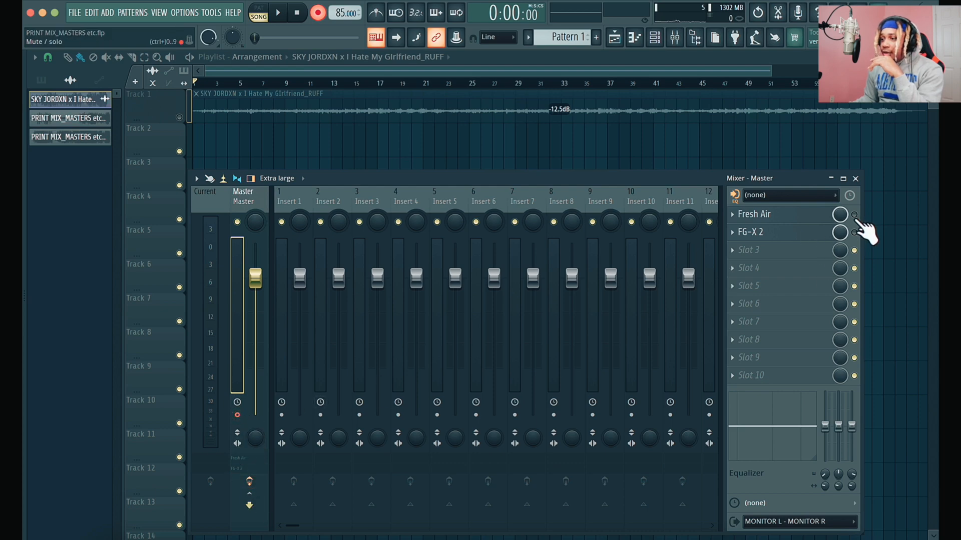
- Open FG-X 2 on the Master track, unmute Track 1 and start recording the song
click(785, 235)
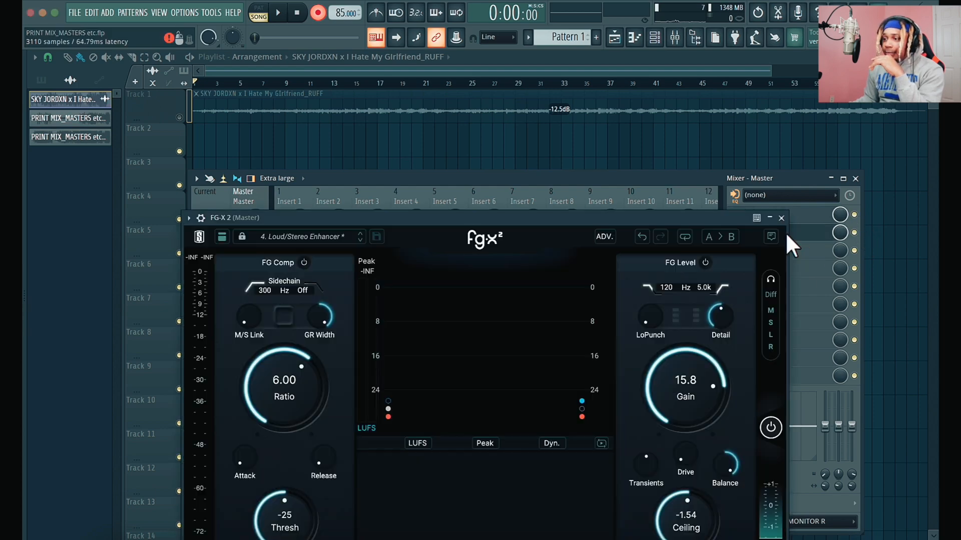
drag(559, 217, 550, 89)
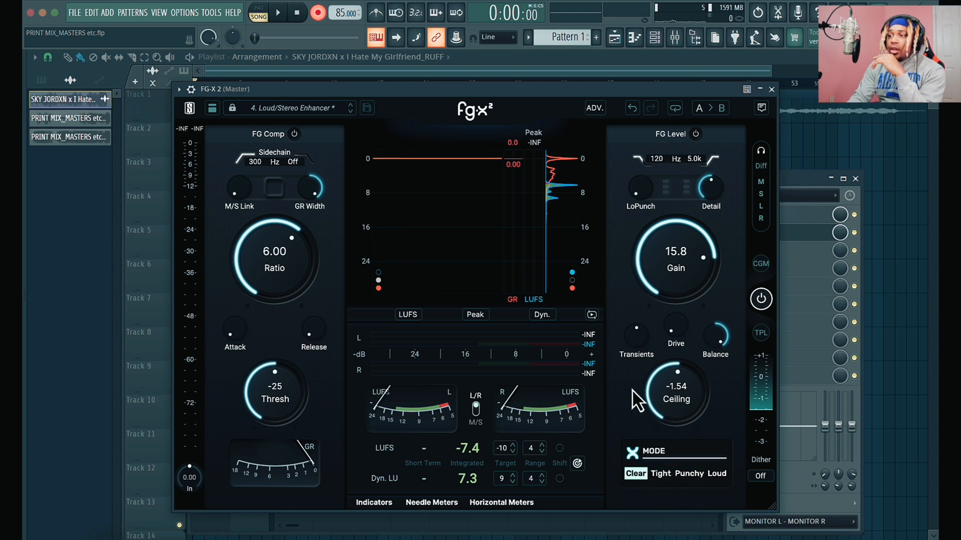
drag(571, 86, 668, 125)
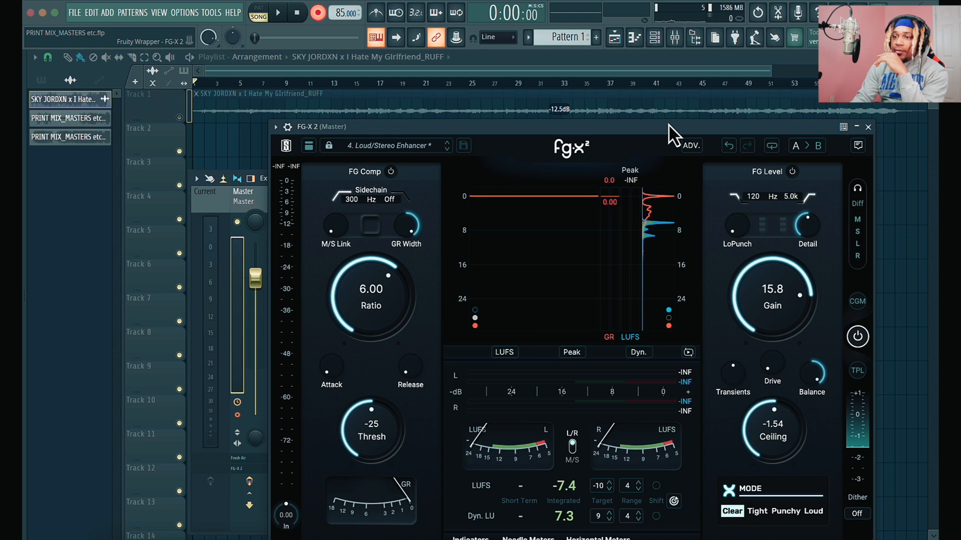
click(175, 119)
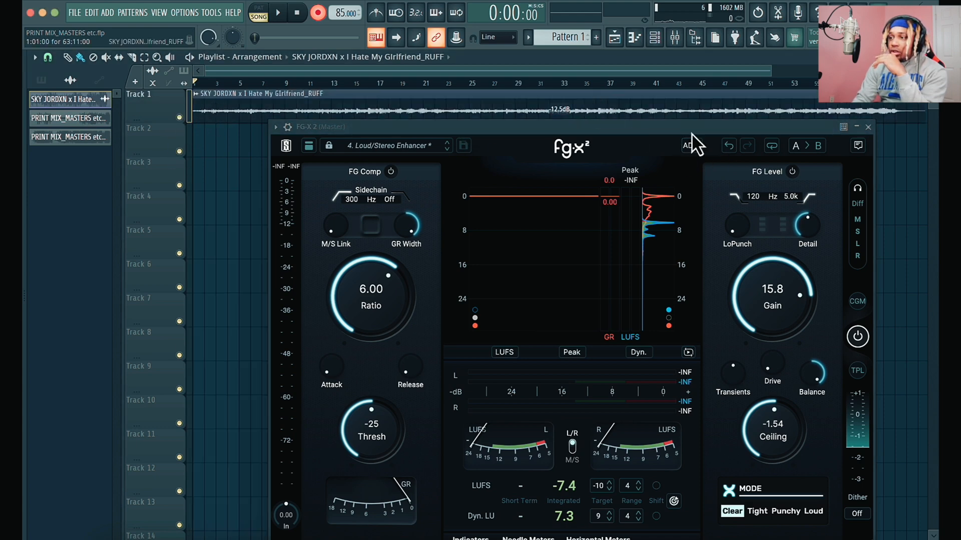
click(675, 39)
key(space)
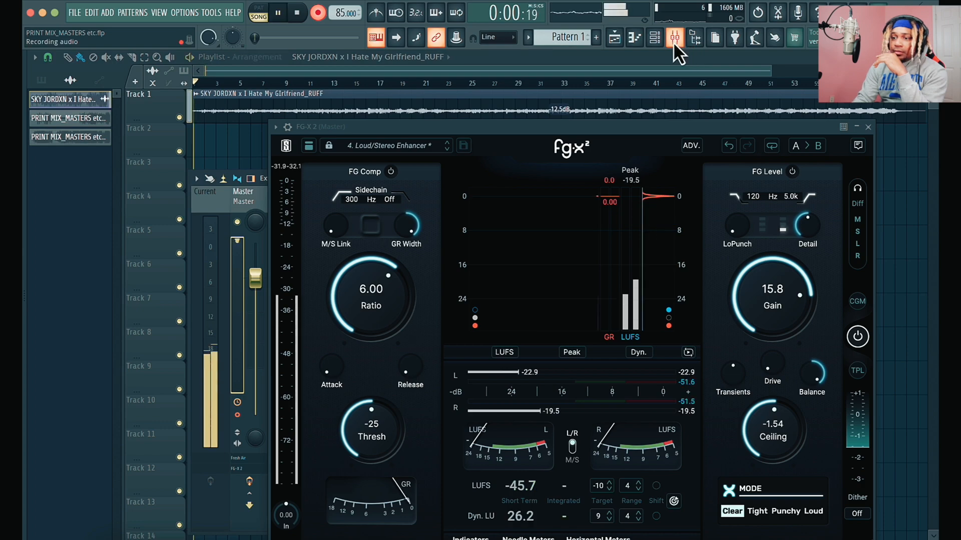
- While recording, raise FG-X 2's LoPunch and lower its Detail to 2.2
drag(631, 129, 588, 103)
mouse_move(693, 205)
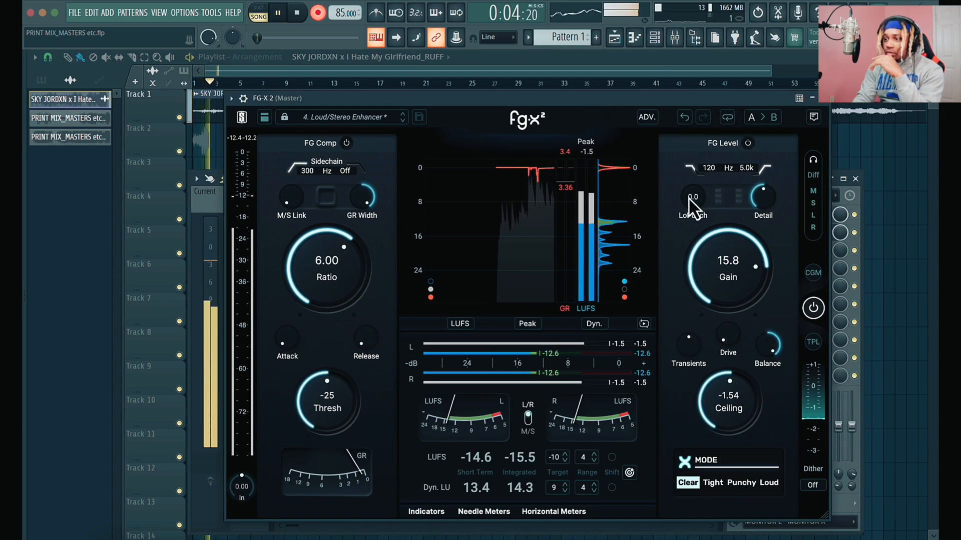
drag(688, 197, 687, 171)
mouse_move(775, 210)
drag(774, 201, 756, 240)
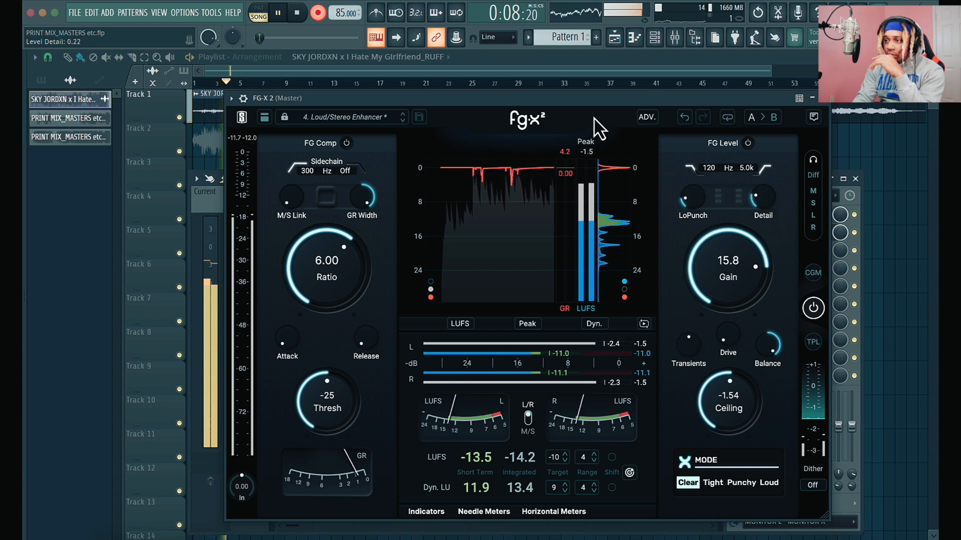
- Reduce FG-X 2's Balance and GR Width and set the limiter gain to 14.1 dB
drag(599, 100, 458, 95)
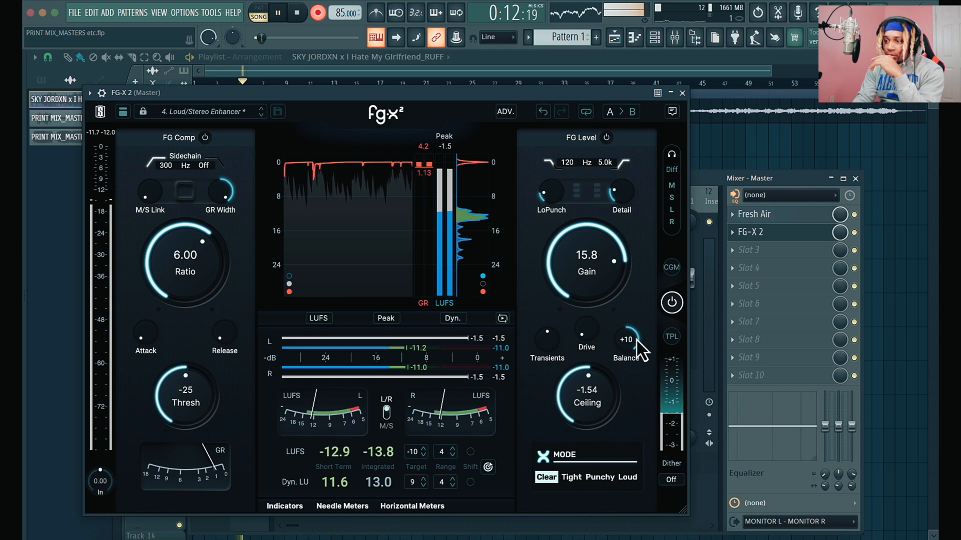
drag(626, 336, 612, 385)
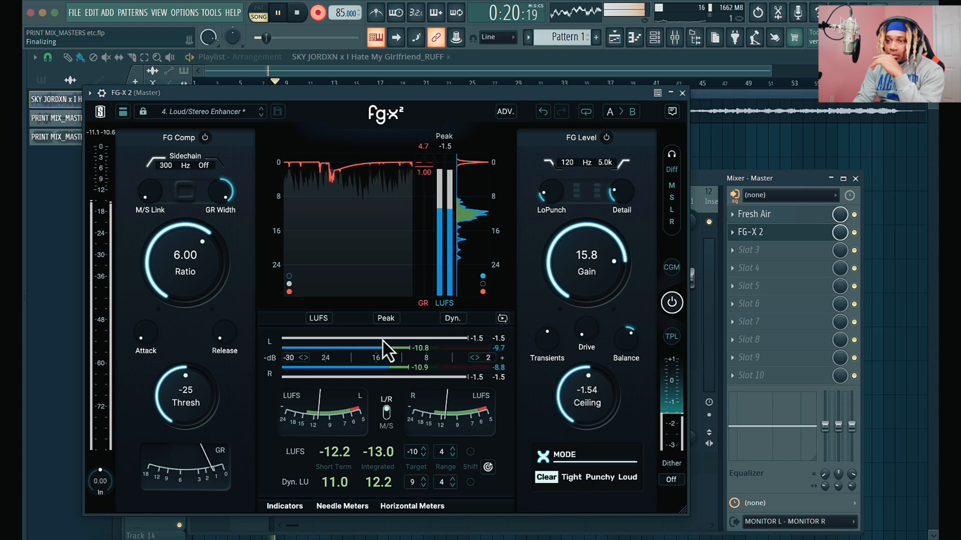
drag(223, 194, 203, 232)
drag(585, 278, 582, 288)
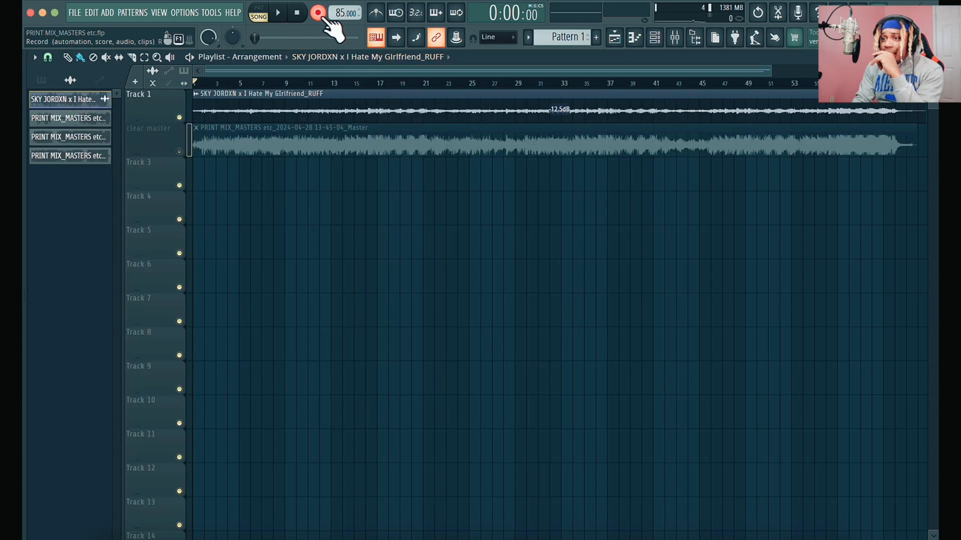
- Check the recording options and arm the Master mixer track for another recording
right_click(319, 15)
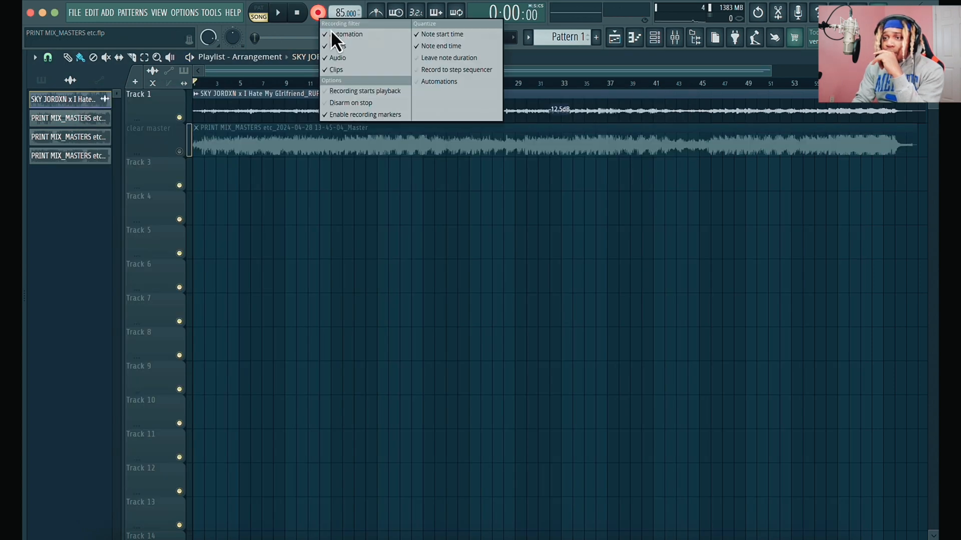
click(676, 38)
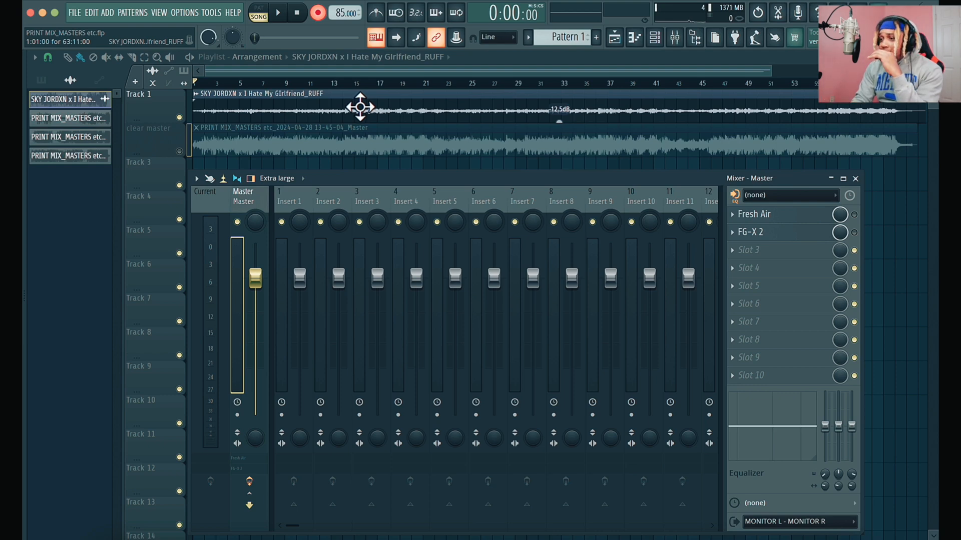
click(238, 415)
- Set FG-X 2's mode to Tight and enable the plugin on the Master track
click(760, 233)
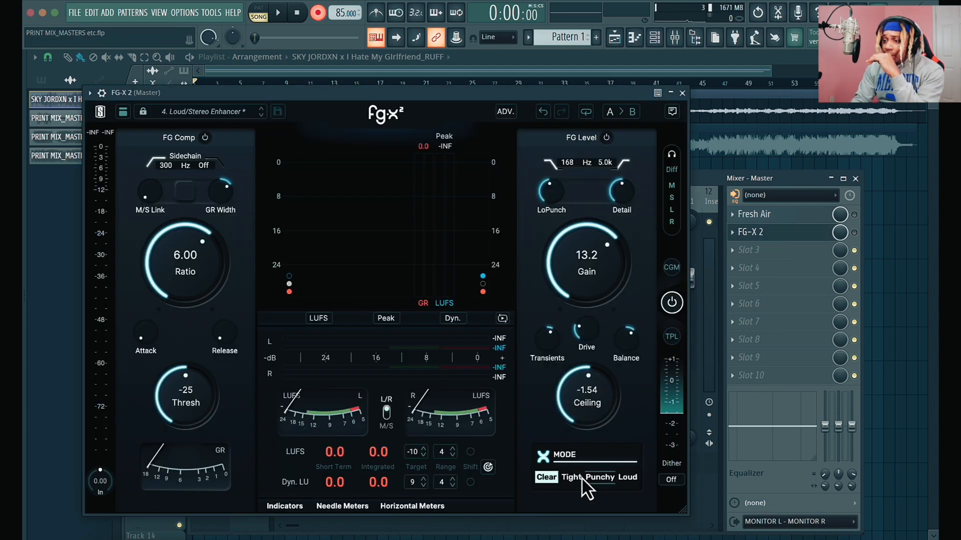
click(575, 476)
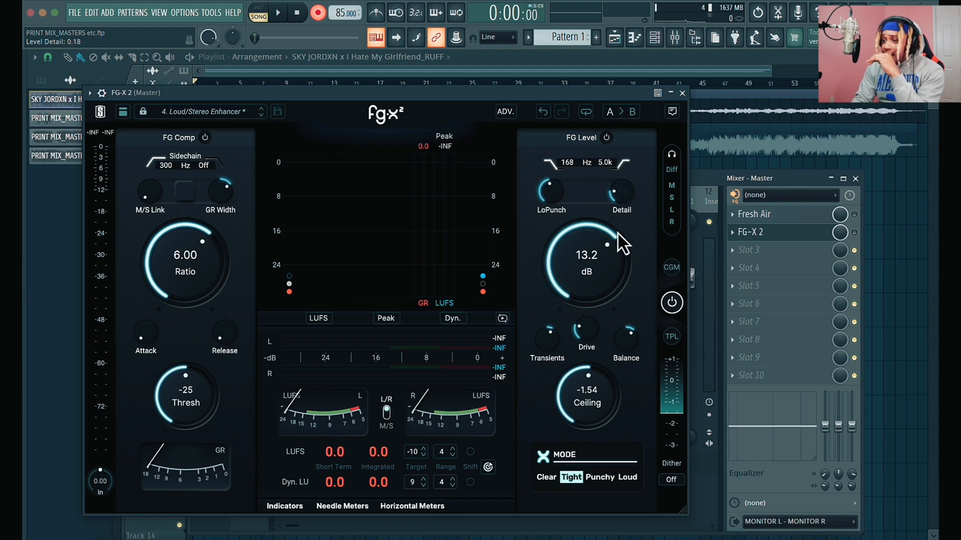
click(856, 233)
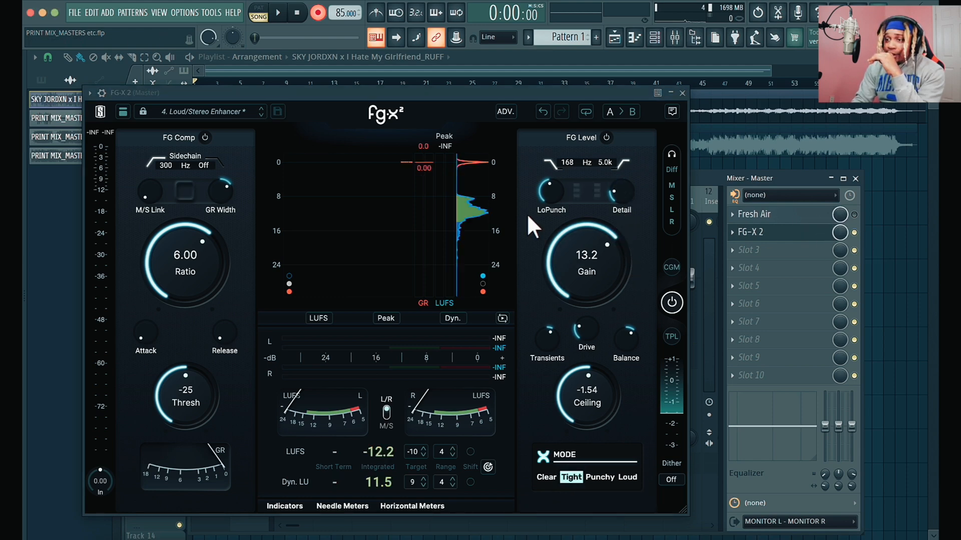
- Load FG-X 2's Clear/Crisp & Clear preset and raise the limiter gain to 16.2 dB during playback
click(262, 109)
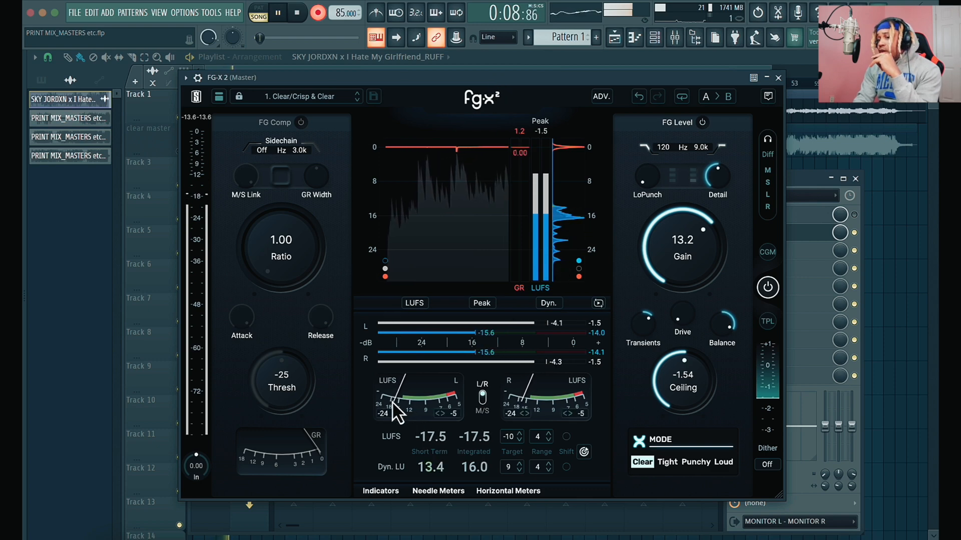
scroll(680, 249, up, 4)
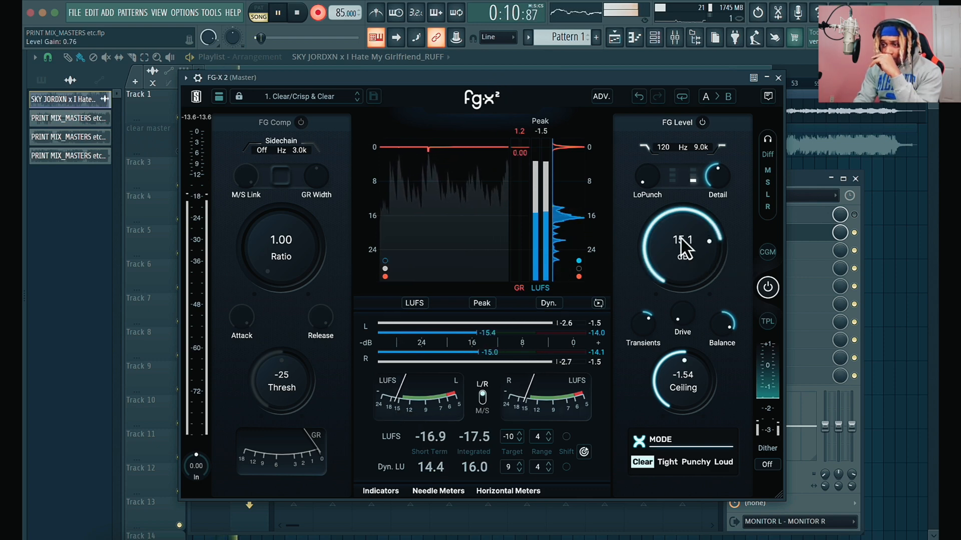
scroll(680, 237, up, 2)
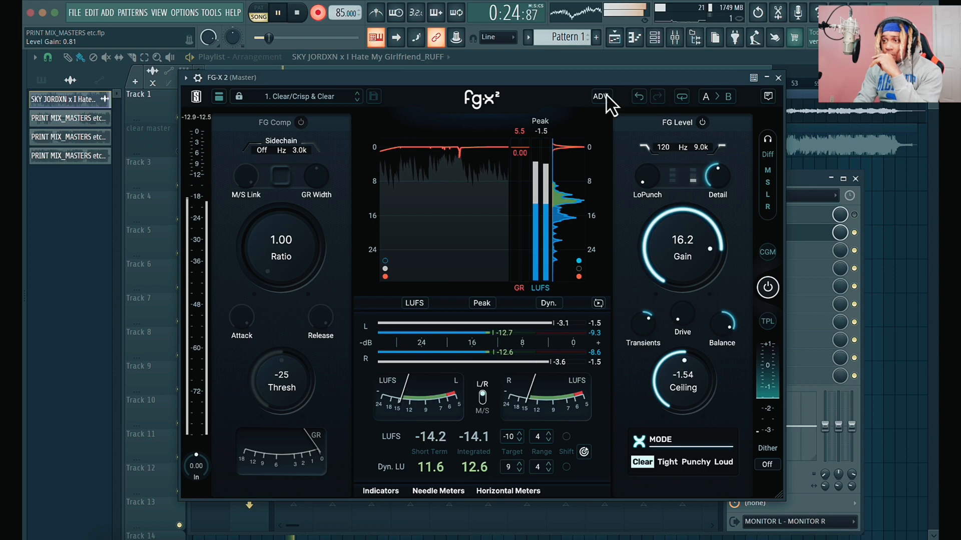
drag(602, 79, 779, 96)
drag(322, 181, 320, 212)
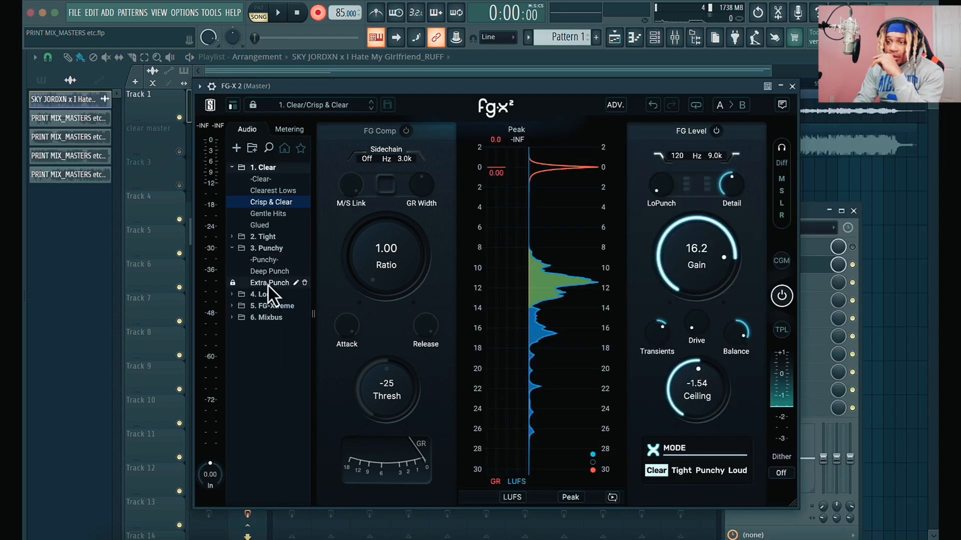
- Load FG-X 2's Punchy/Extra Punch preset and start a new recording of the song
click(267, 284)
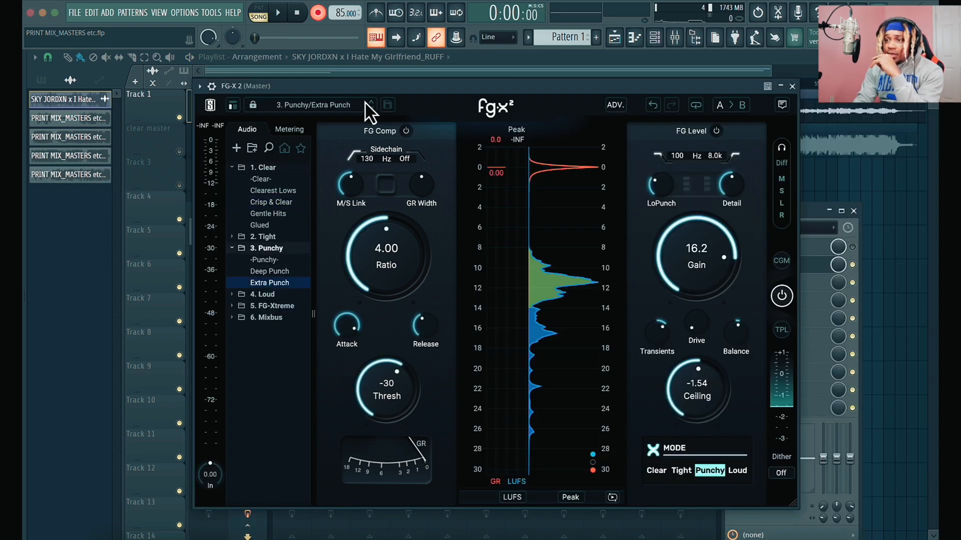
click(351, 107)
drag(404, 84, 446, 146)
key(space)
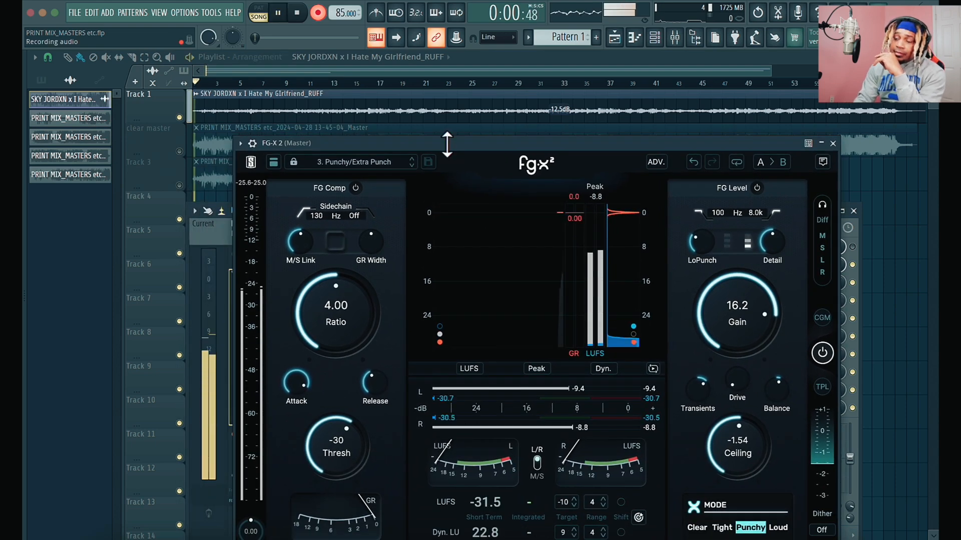
drag(391, 146, 358, 81)
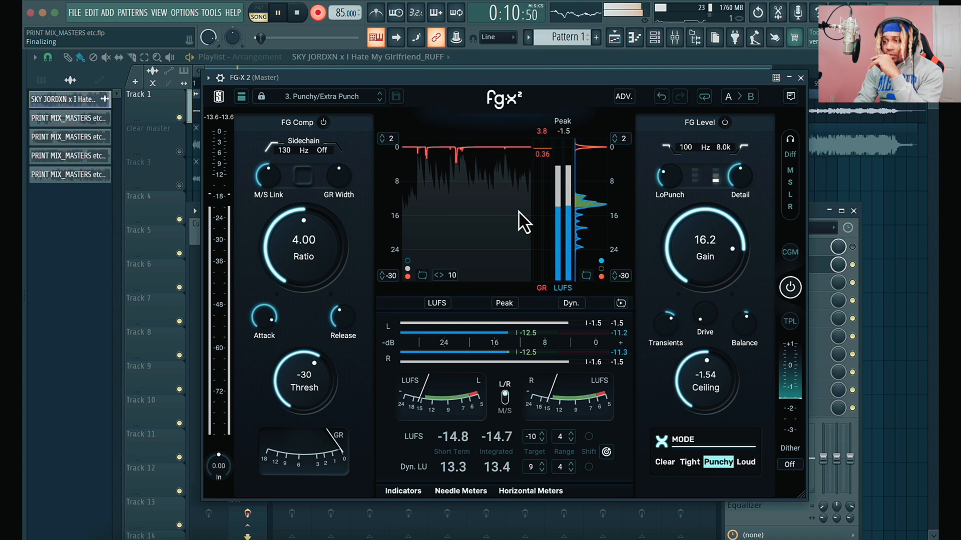
- Raise the limiter gain to 17.1 dB, and switch the metering to RMS and back to LUFS
drag(701, 252, 702, 243)
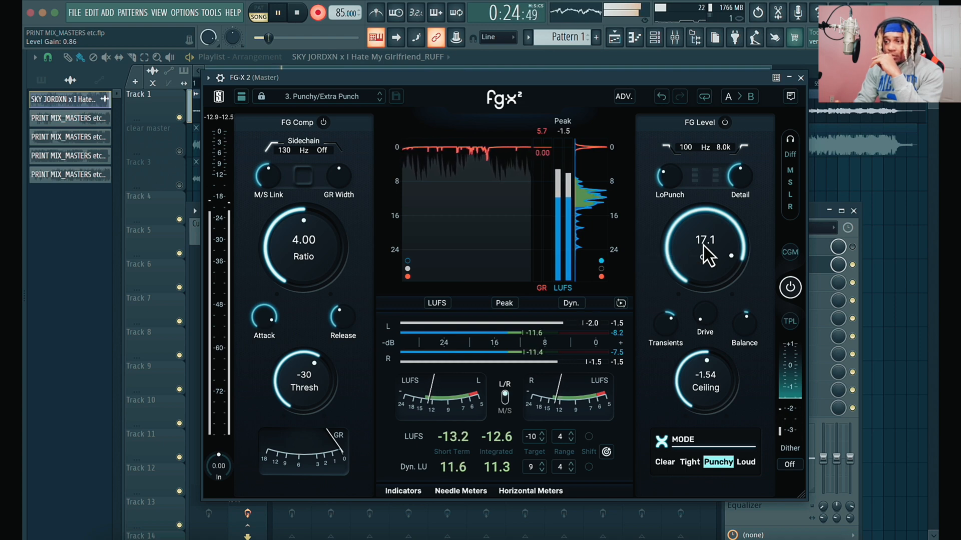
click(435, 304)
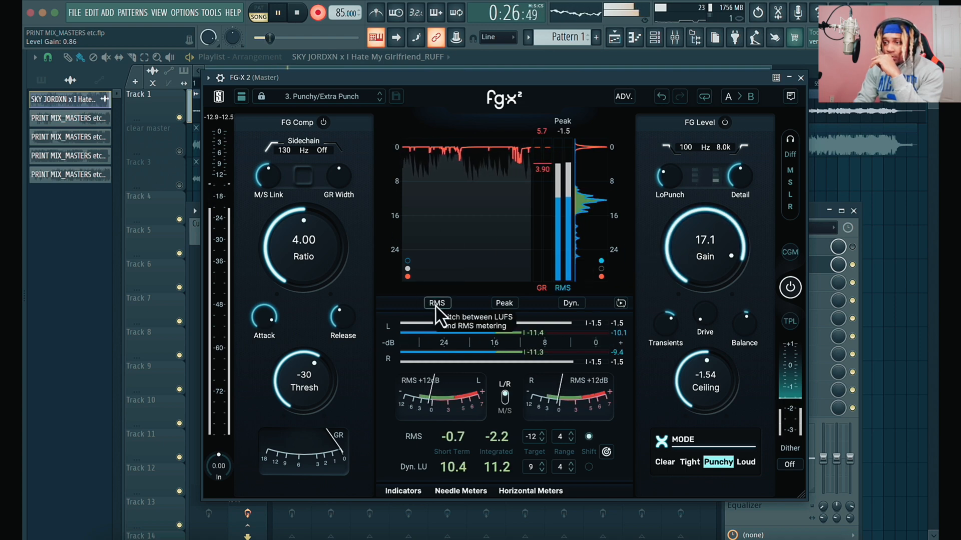
click(436, 304)
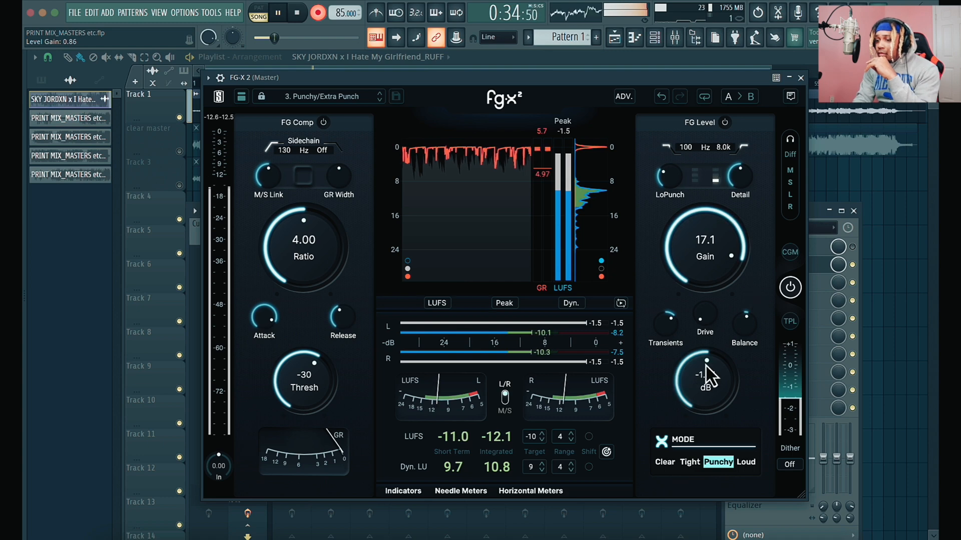
- Set FG-X 2's ceiling to -1.00 dB and raise its Drive slightly
drag(704, 373, 696, 390)
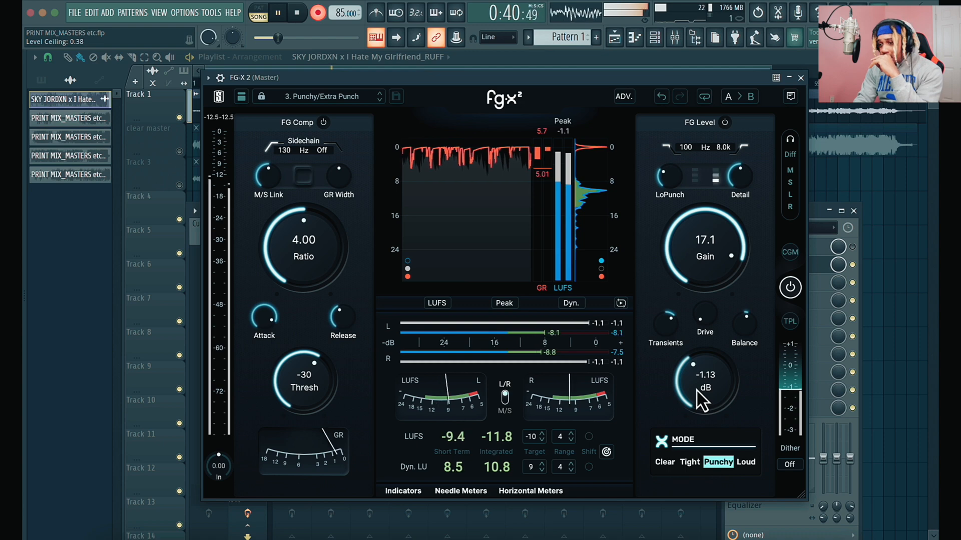
drag(695, 389, 695, 394)
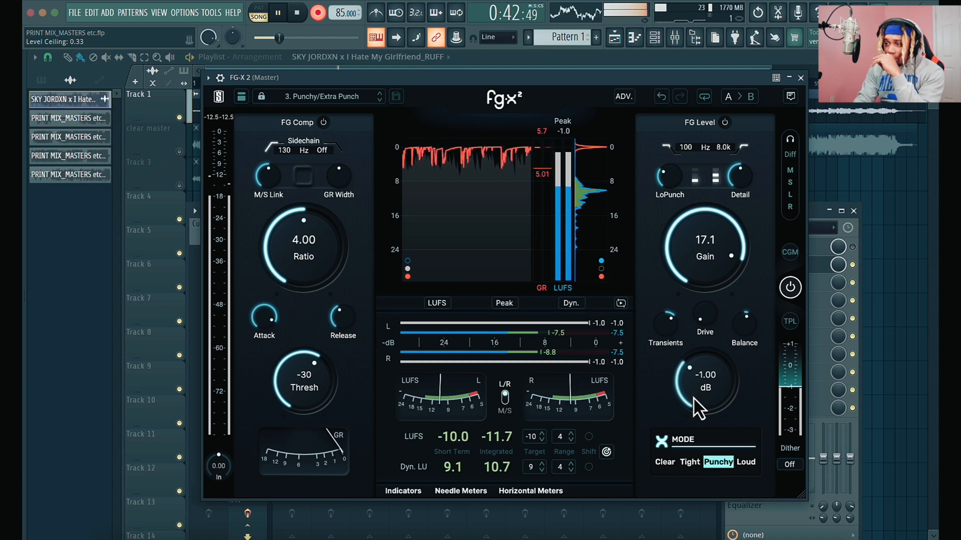
mouse_move(701, 314)
mouse_down()
mouse_move(701, 279)
mouse_move(699, 299)
mouse_up()
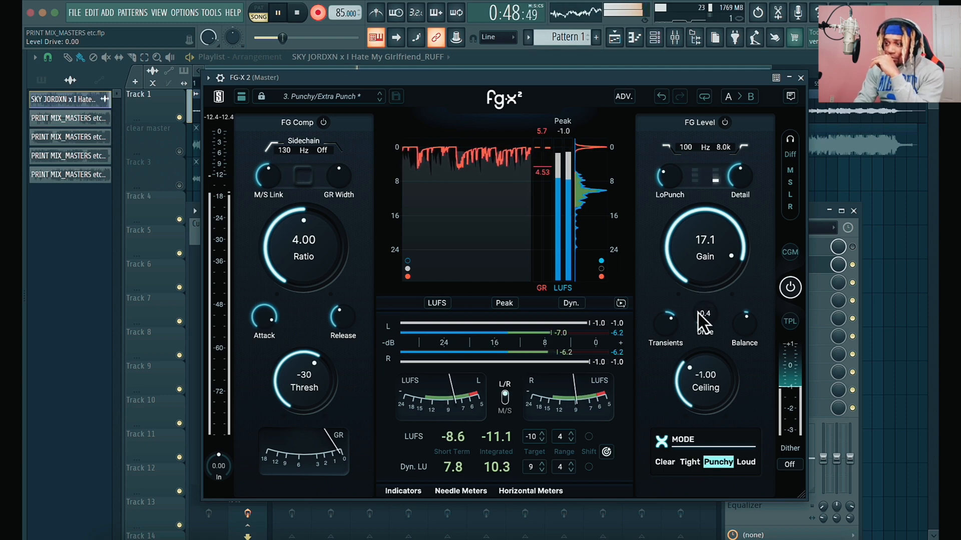
- Lower FG-X 2's ceiling to -2.00 dB and readjust the limiter gain to 17.3 dB
drag(693, 381, 692, 332)
mouse_move(702, 256)
mouse_down()
mouse_move(700, 281)
mouse_move(698, 273)
mouse_up()
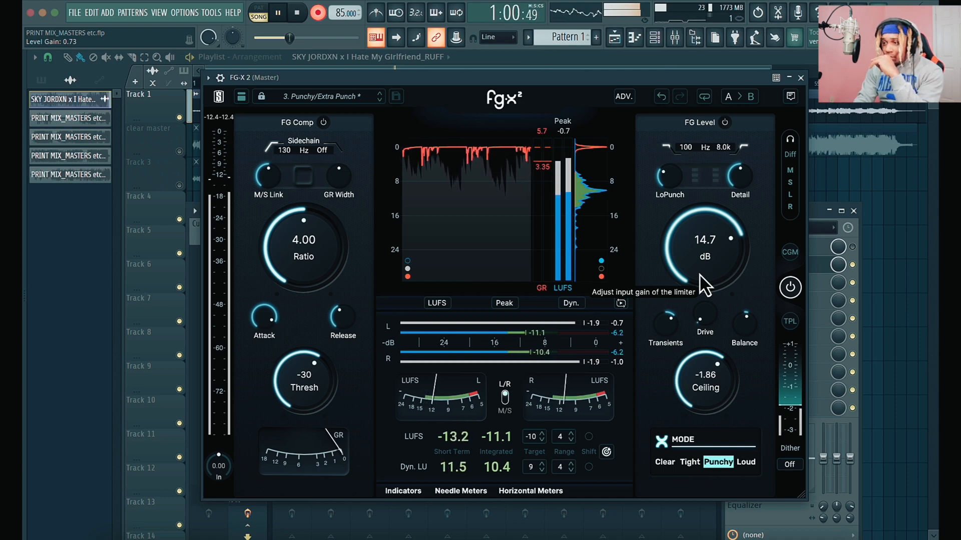
drag(698, 272, 699, 250)
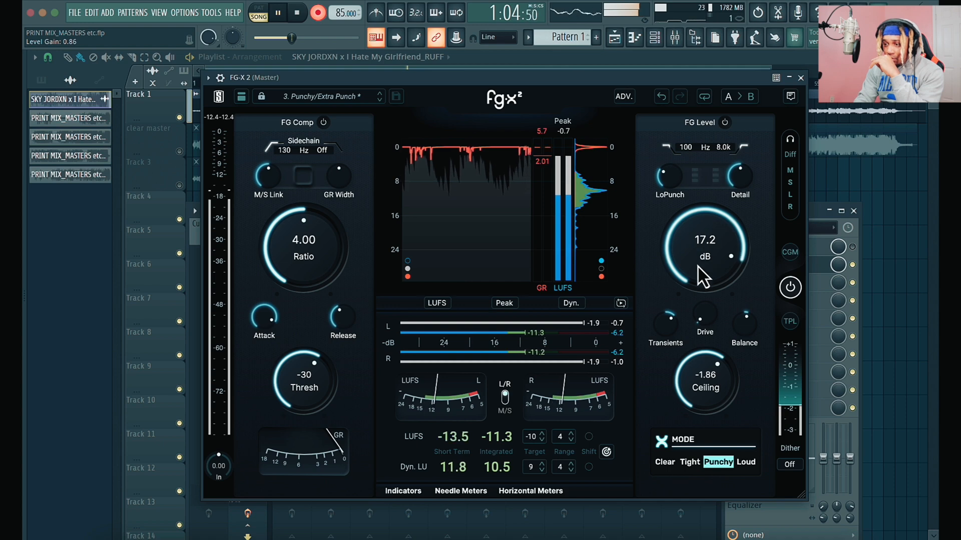
mouse_move(695, 374)
mouse_down()
mouse_move(694, 353)
mouse_move(692, 364)
mouse_up()
drag(711, 249, 710, 235)
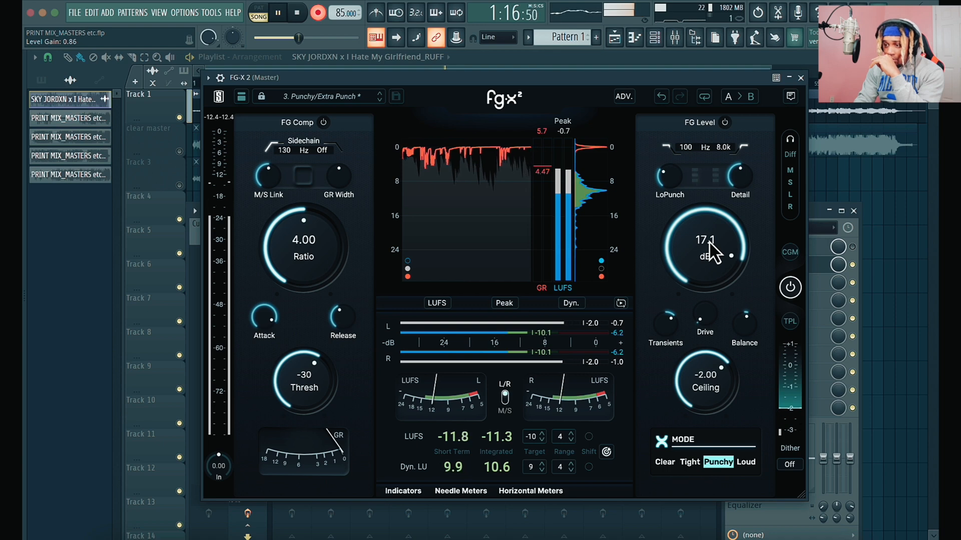
drag(709, 241, 710, 240)
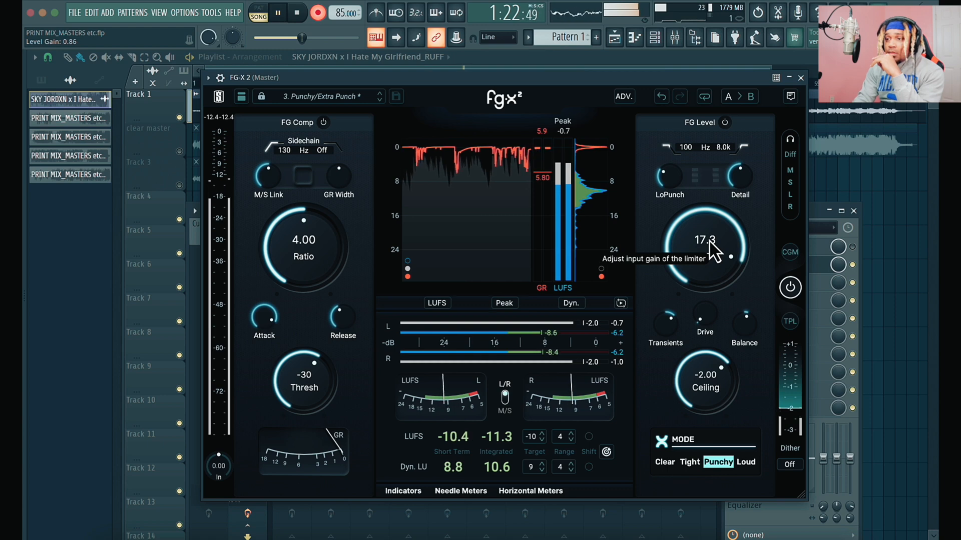
- Stop the recording and close FG-X 2 and the mixer to reveal the playlist
click(801, 78)
key(space)
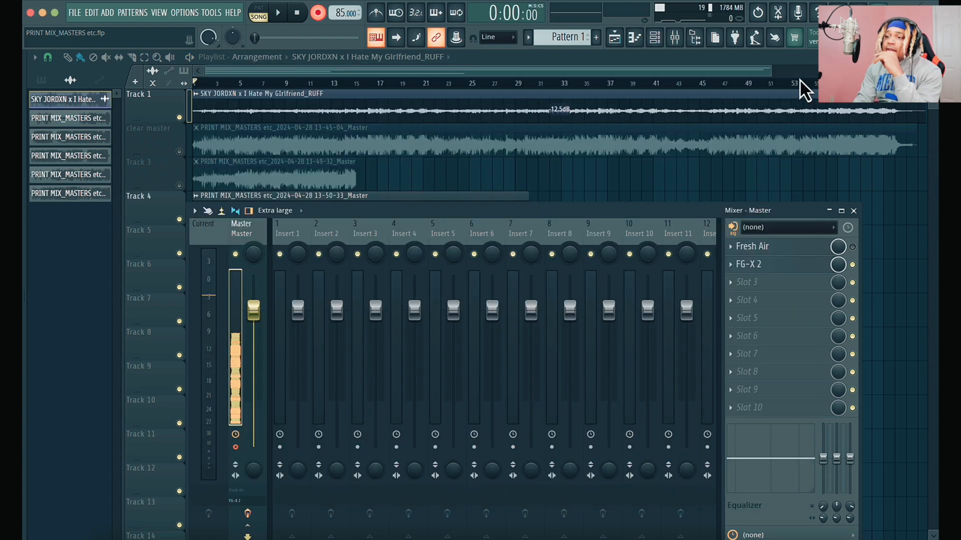
key(F9)
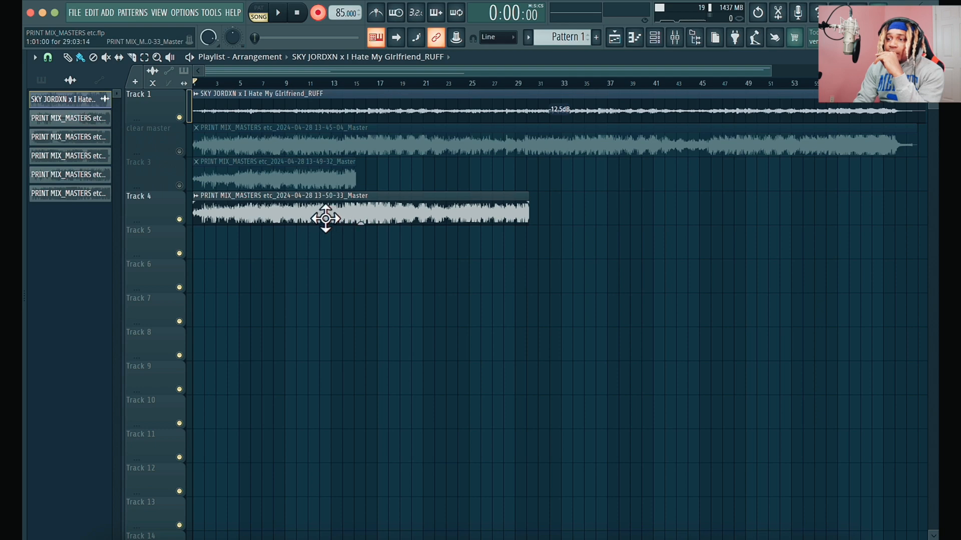
- Turn off recording mode and enlarge the playlist tracks vertically
click(318, 13)
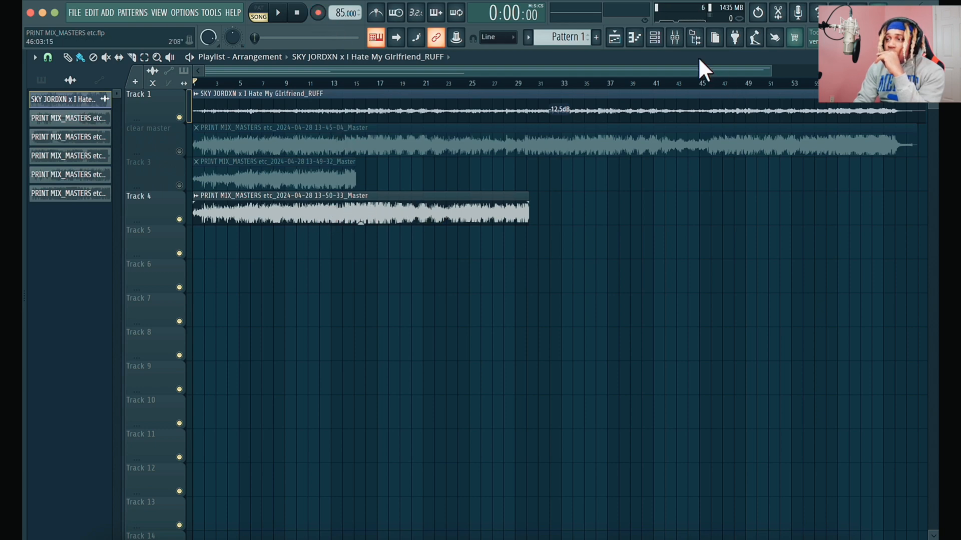
click(674, 37)
click(675, 38)
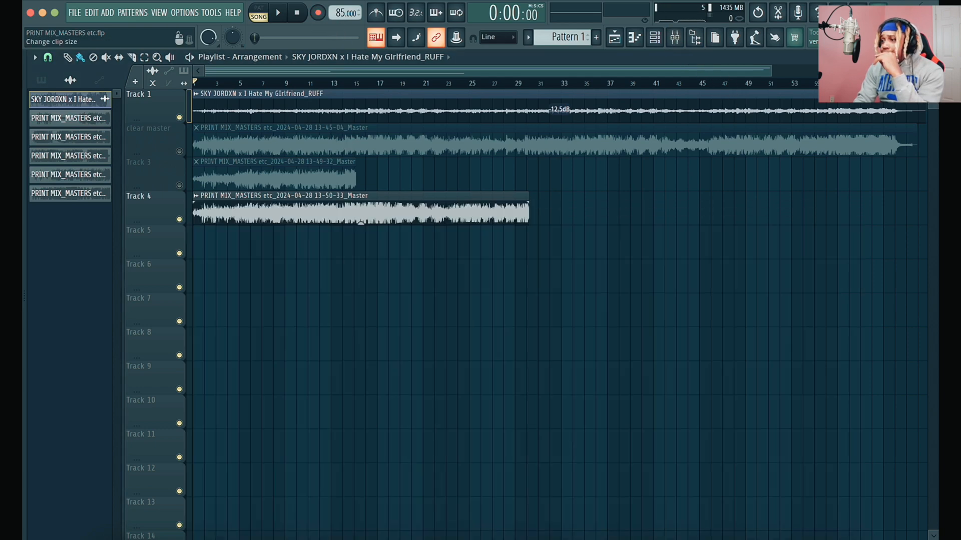
drag(35, 71, 35, 57)
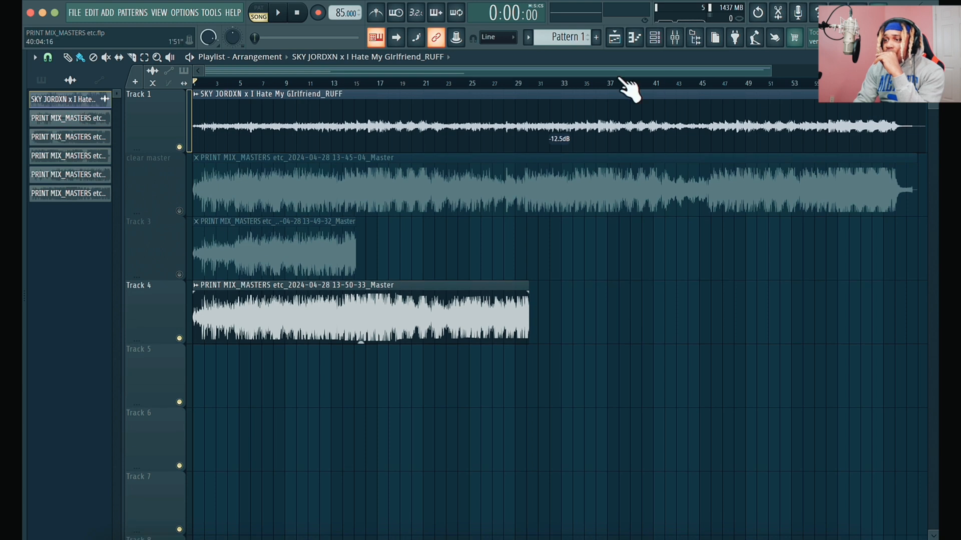